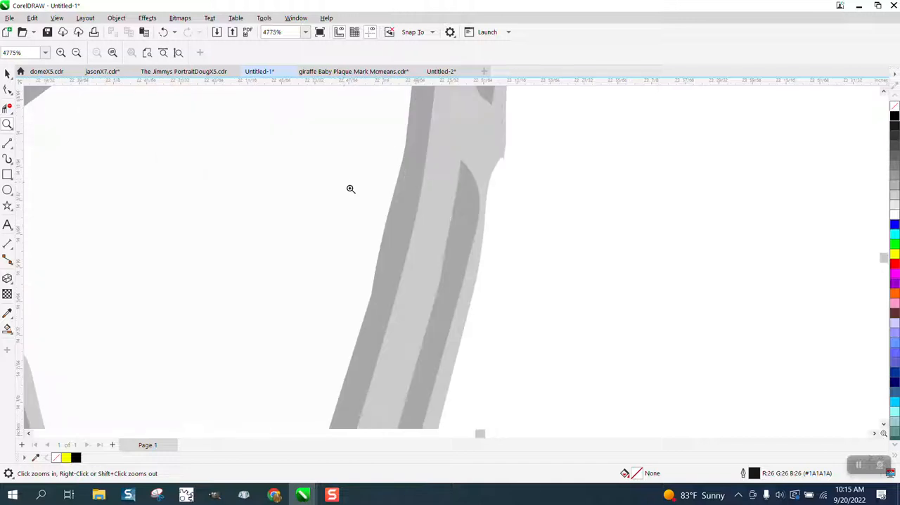
# Draw a rectangle about 2.526 by 2.464 inches around the whole grey shield picture.
pyautogui.scroll(-4, 483, 233)
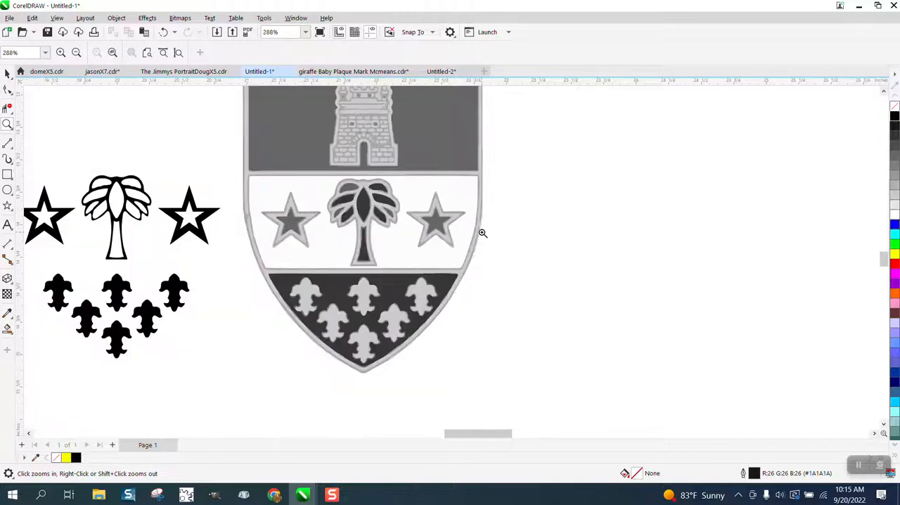
pyautogui.scroll(-1, 482, 232)
pyautogui.click(7, 174)
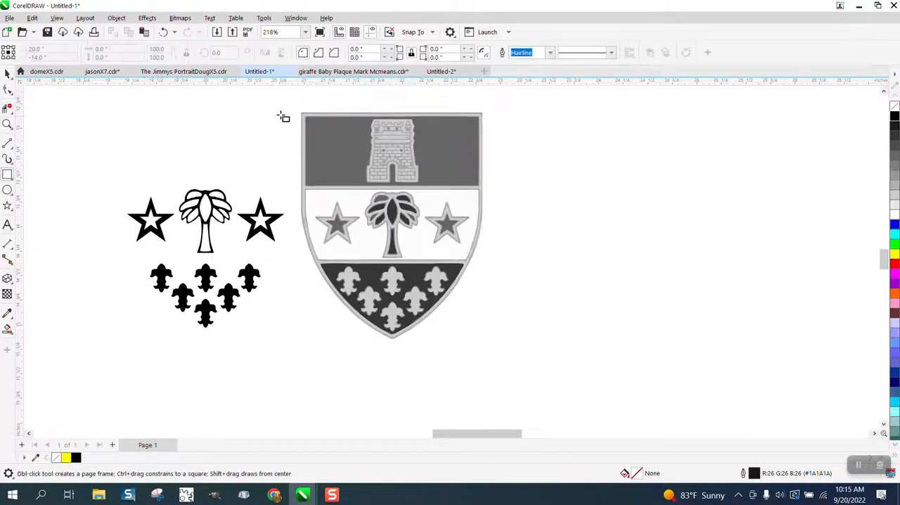
pyautogui.moveTo(285, 105); pyautogui.dragTo(536, 348)
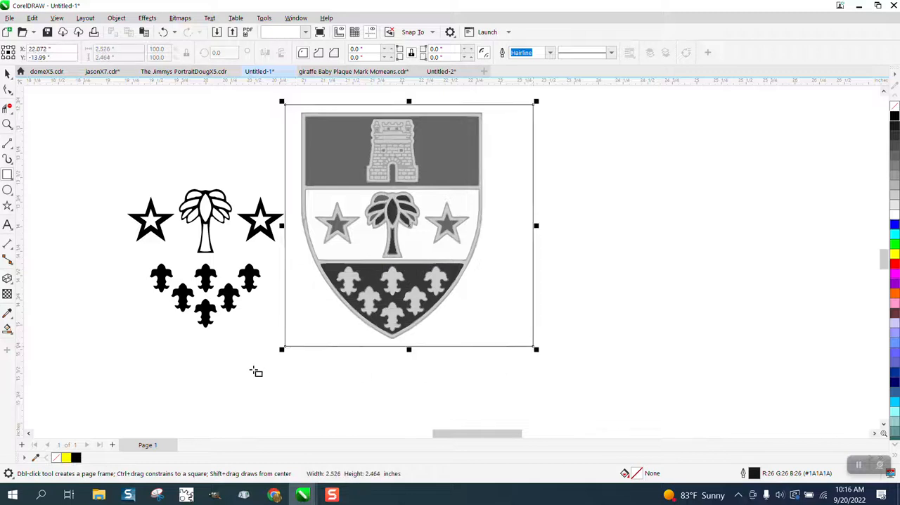
# Smart-fill the area between the rectangle and the shield with black, and move the resulting shape 4 inches to the right.
pyautogui.click(7, 329)
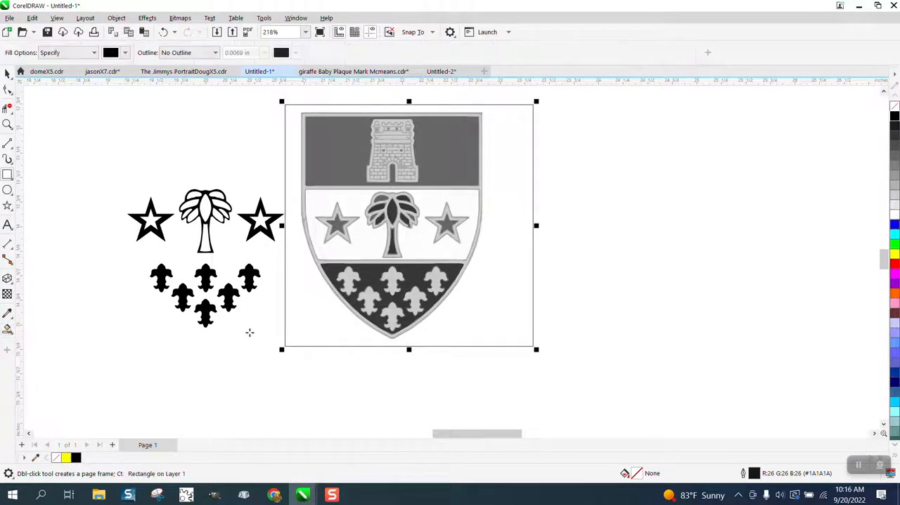
pyautogui.click(316, 333)
pyautogui.press('Right')
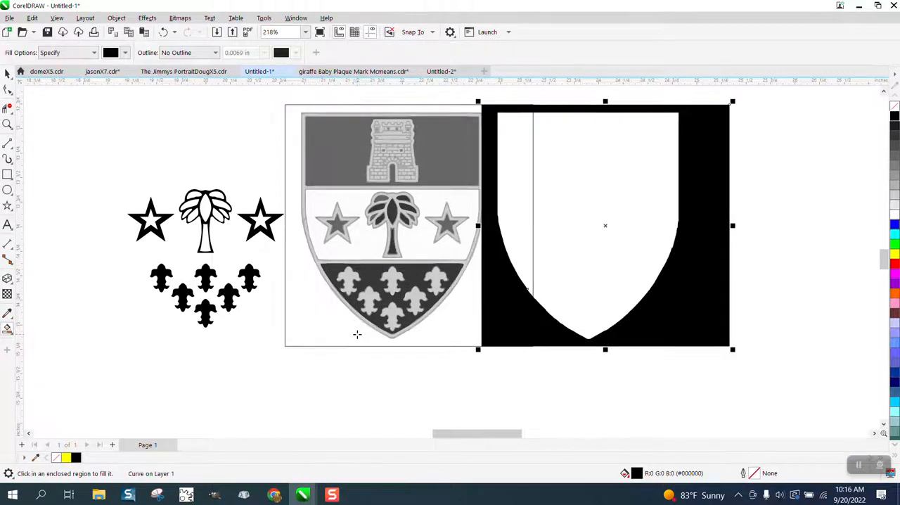
pyautogui.press('Right')
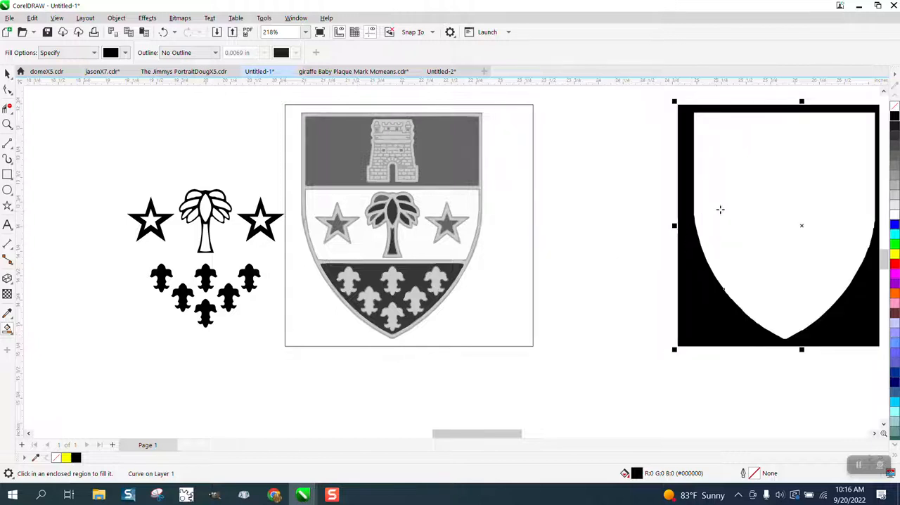
# Give the moved shape no fill and a black outline, and smart-fill its shield-shaped interior with black.
pyautogui.click(895, 105)
pyautogui.rightClick(895, 116)
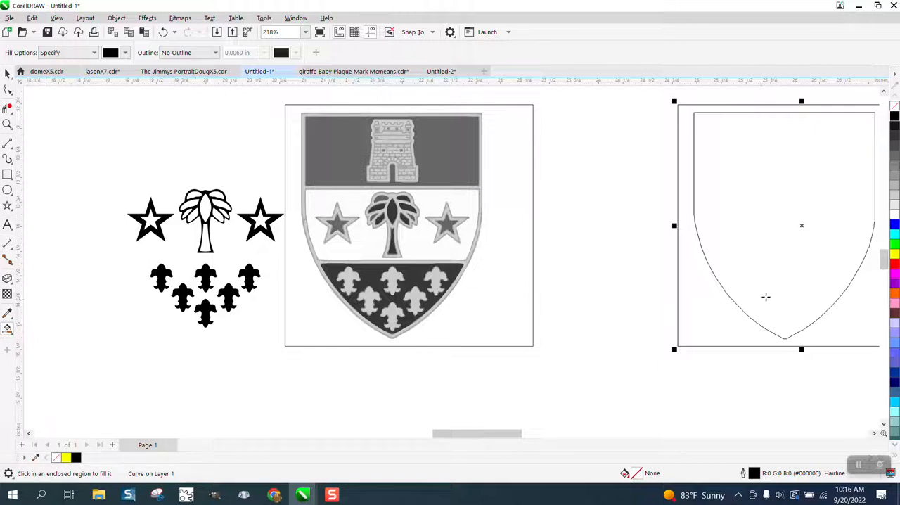
pyautogui.click(766, 297)
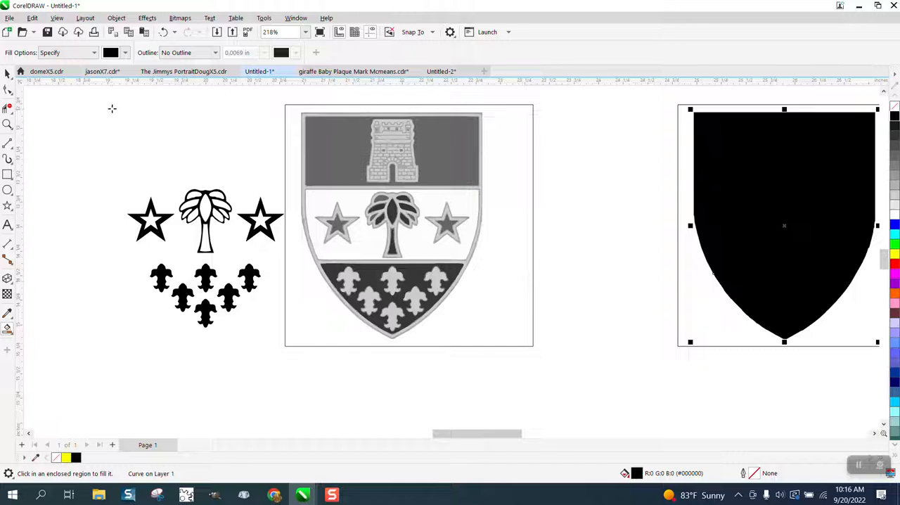
# Delete the rectangle around the grey shield and the outlined frame around the black shield.
pyautogui.click(9, 74)
pyautogui.click(531, 134)
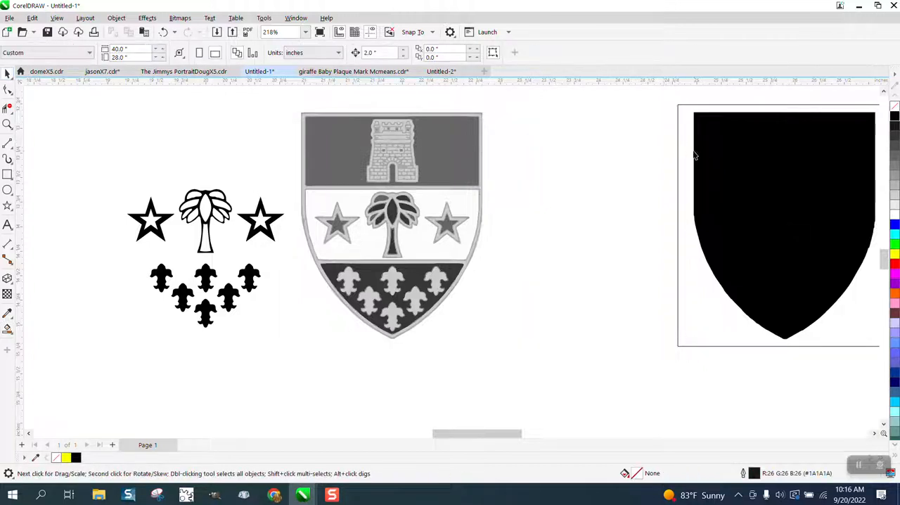
pyautogui.click(679, 155)
pyautogui.press('Delete')
# Center the black shield on the page, and shift it 4 inches left to uncover the traced stars, palm tree and fleurs-de-lis.
pyautogui.click(737, 169)
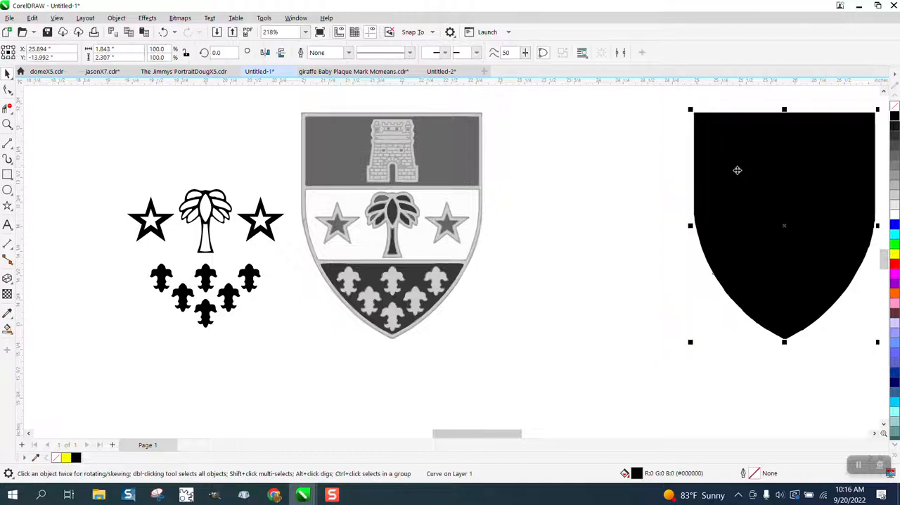
pyautogui.press('Down')
pyautogui.press('Up')
pyautogui.press('Left')
pyautogui.scroll(-2, 680, 182)
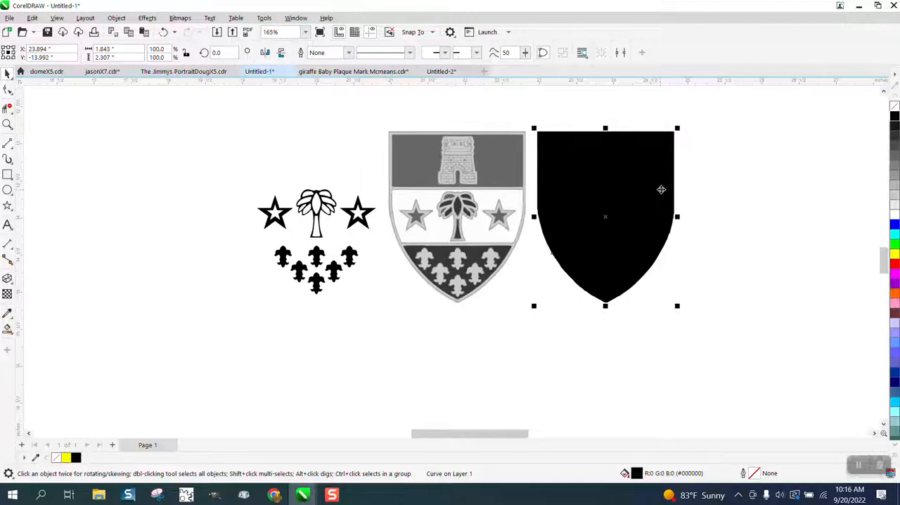
pyautogui.press('p')
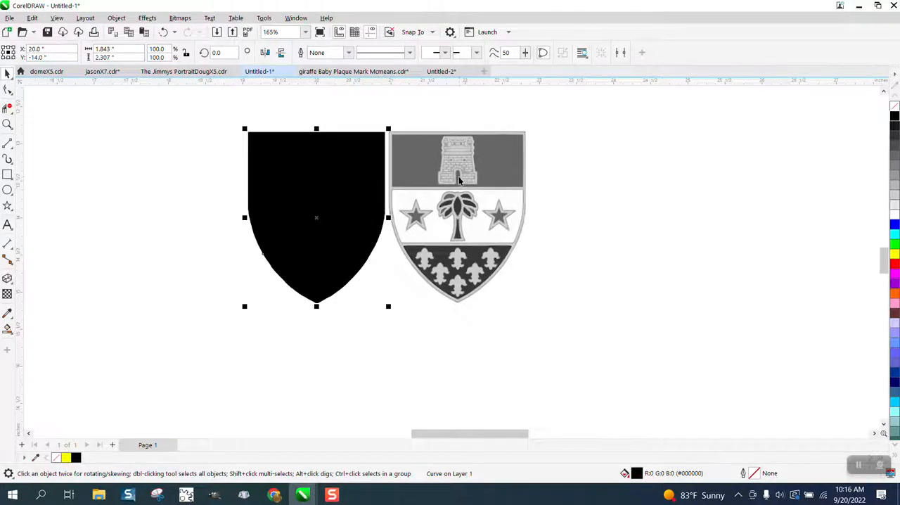
pyautogui.press('Left')
pyautogui.press('Left')
# Group the traced stars, palm tree and fleurs-de-lis, move them to the right of the grey shield, and ungroup them.
pyautogui.moveTo(232, 172); pyautogui.dragTo(338, 252)
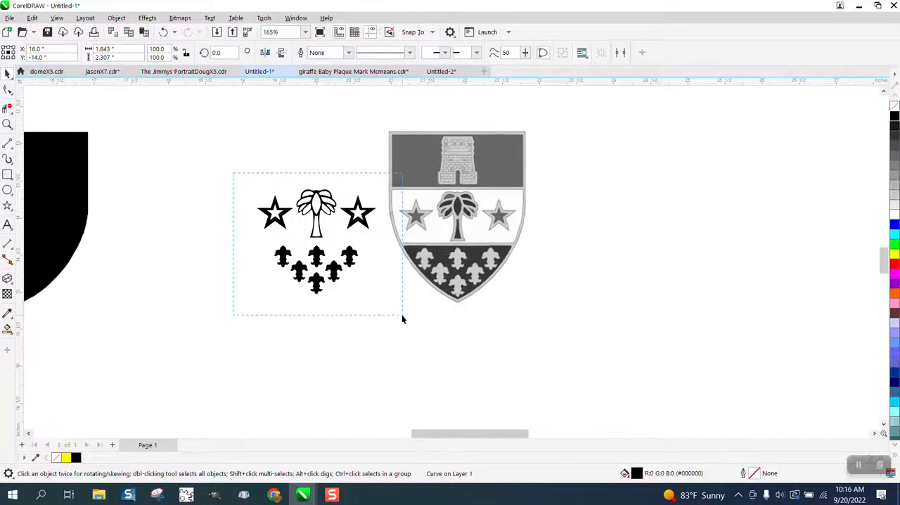
pyautogui.moveTo(403, 316); pyautogui.dragTo(402, 316)
pyautogui.hotkey('ctrl', 'g')
pyautogui.moveTo(327, 243); pyautogui.dragTo(760, 248)
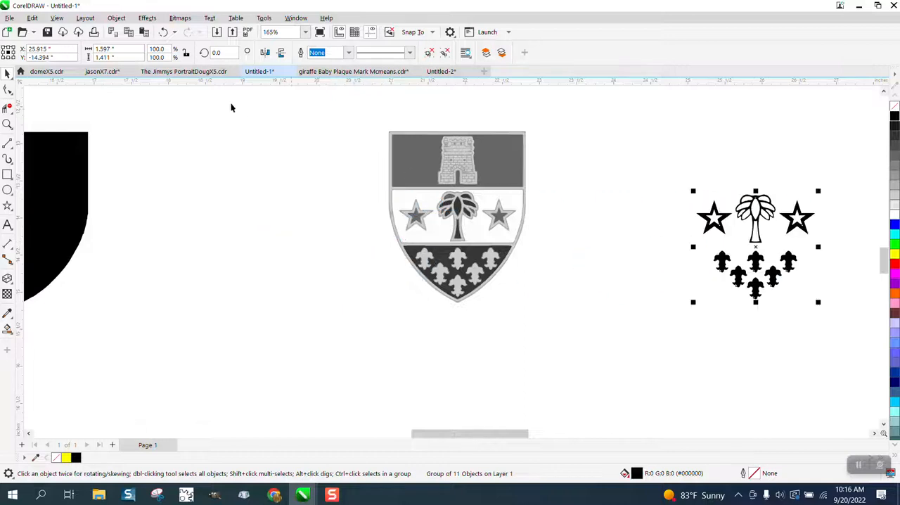
pyautogui.click(116, 18)
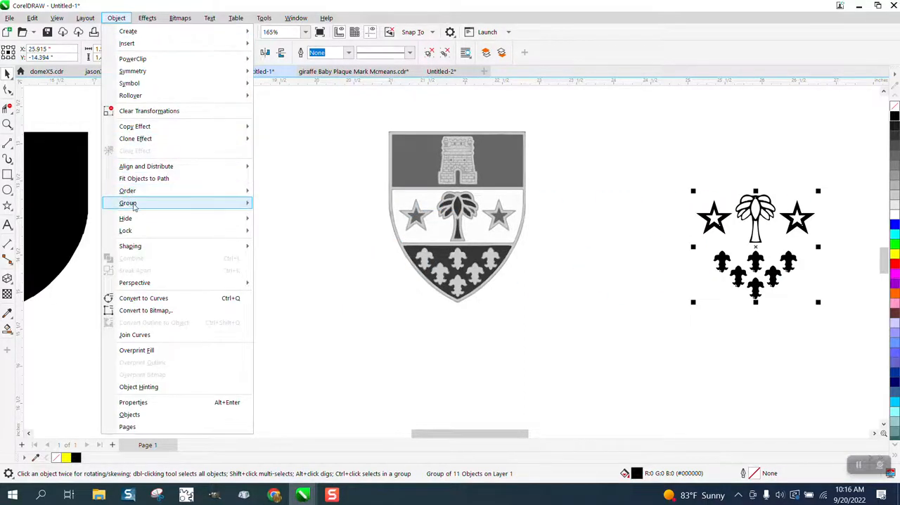
pyautogui.moveTo(134, 204)
pyautogui.click(281, 215)
# Move the black shield 4 inches right to the page center and change it to no fill with a black outline.
pyautogui.click(88, 205)
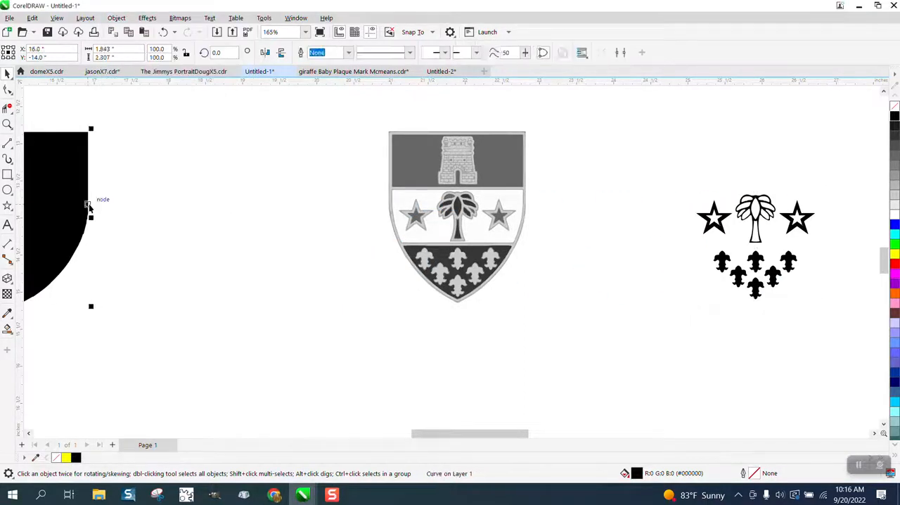
pyautogui.press('Right')
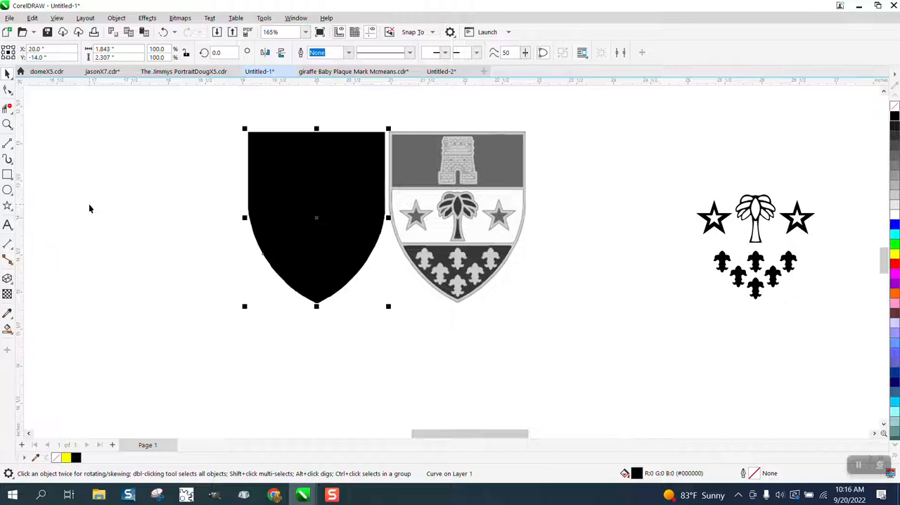
pyautogui.click(896, 108)
pyautogui.rightClick(895, 121)
# Draw a vertical line about 3.126 inches long and center it on the page through the shield outline.
pyautogui.click(7, 143)
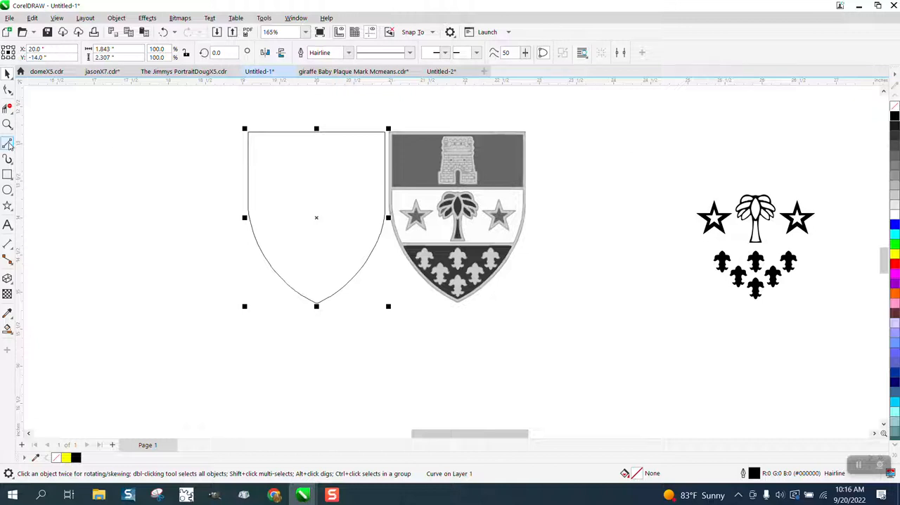
pyautogui.moveTo(205, 107); pyautogui.dragTo(205, 341)
pyautogui.press('p')
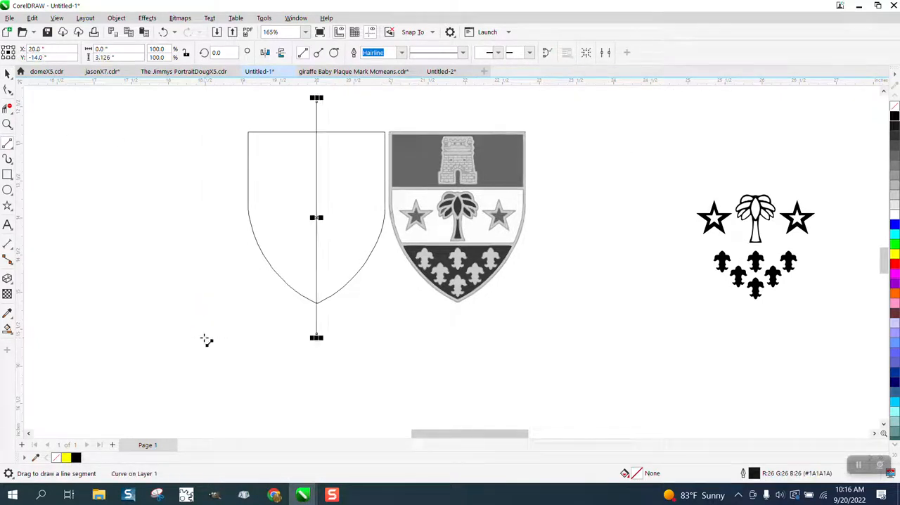
# Remove the right half of the shield outline with Virtual Segment Delete, and delete the vertical center line.
pyautogui.click(7, 123)
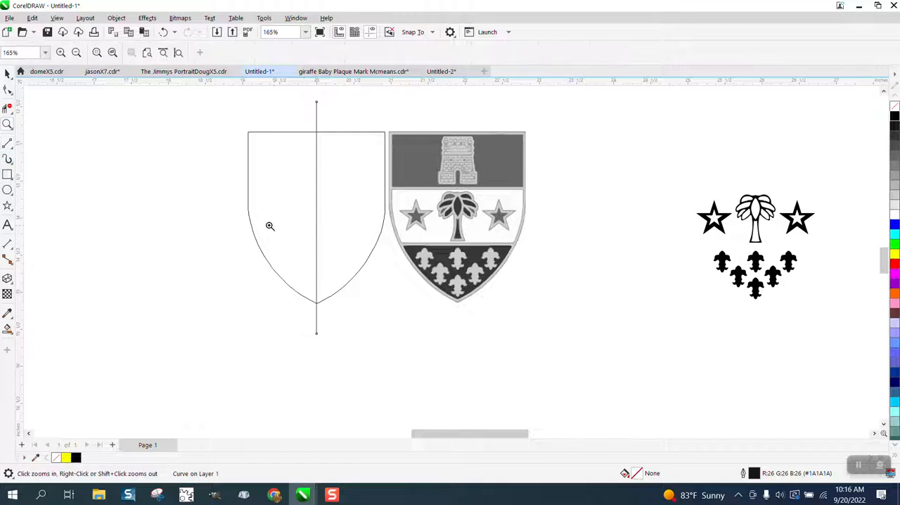
pyautogui.moveTo(390, 318); pyautogui.dragTo(390, 319)
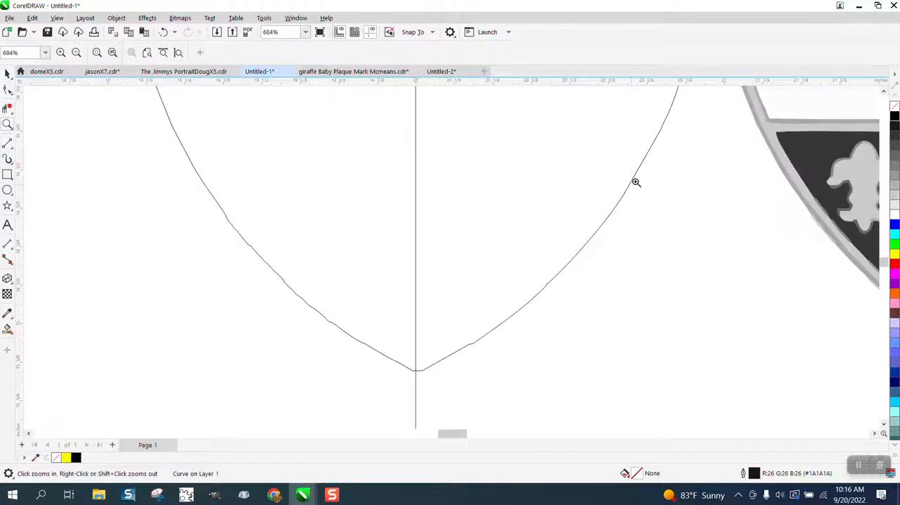
pyautogui.scroll(-1, 639, 195)
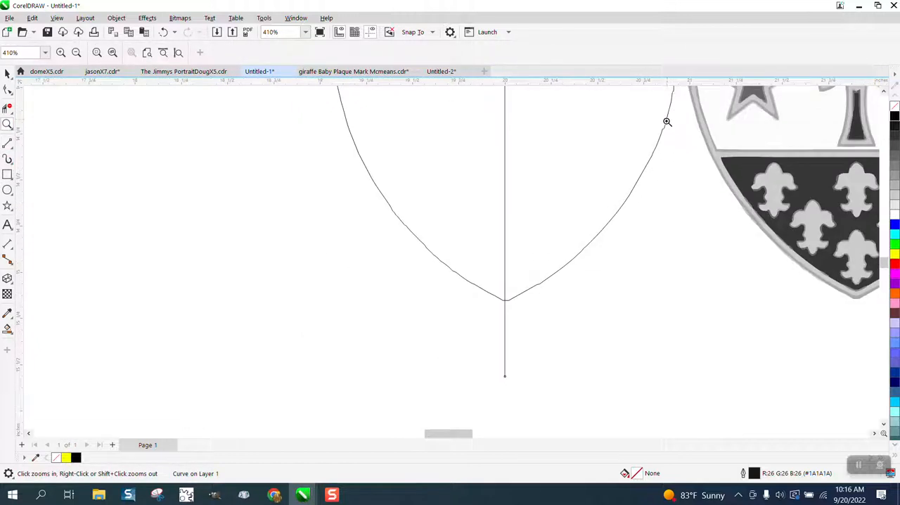
pyautogui.scroll(-2, 505, 258)
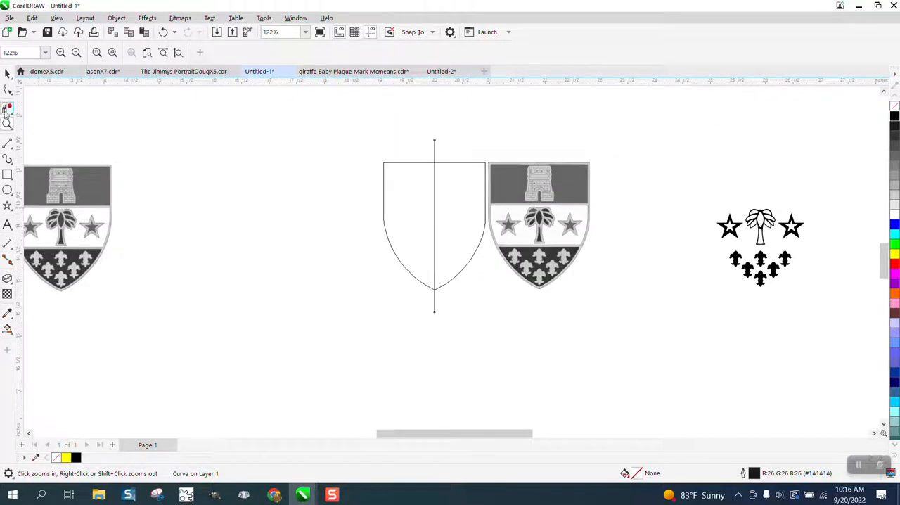
pyautogui.click(7, 110)
pyautogui.moveTo(451, 182); pyautogui.dragTo(455, 302)
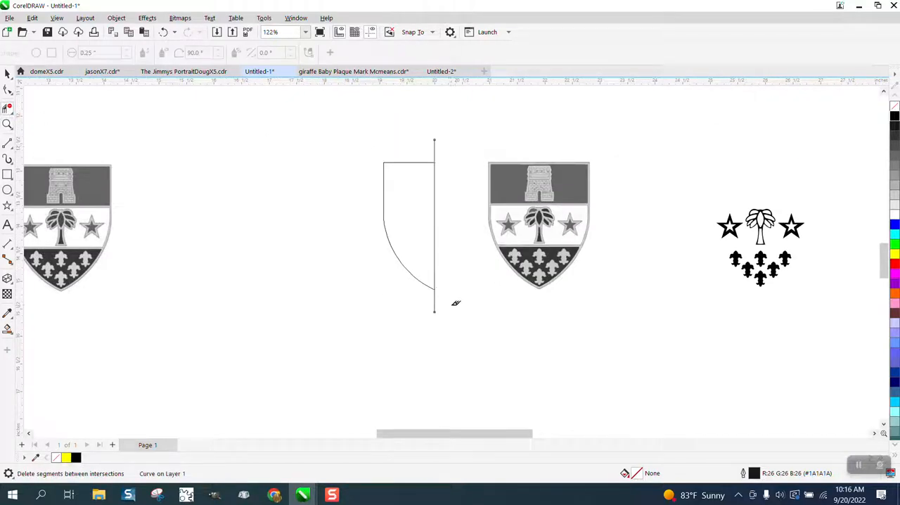
pyautogui.click(7, 73)
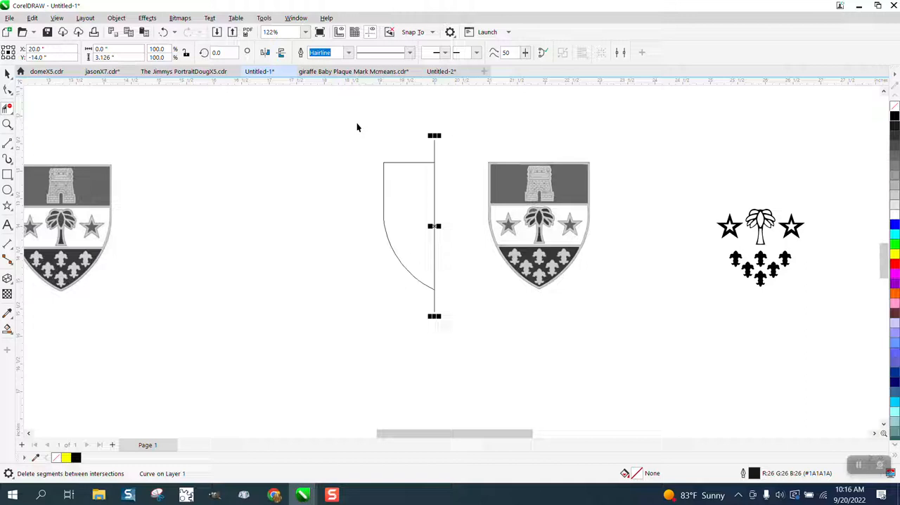
pyautogui.click(453, 141)
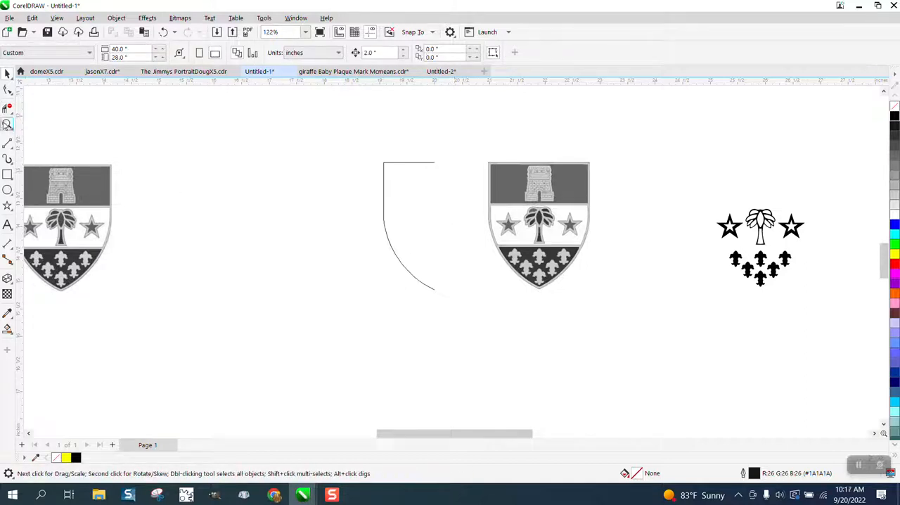
# Smooth the curved lower edge of the half shield outline with the Smooth tool, from the straight side down to the tip.
pyautogui.click(7, 124)
pyautogui.moveTo(366, 150); pyautogui.dragTo(543, 324)
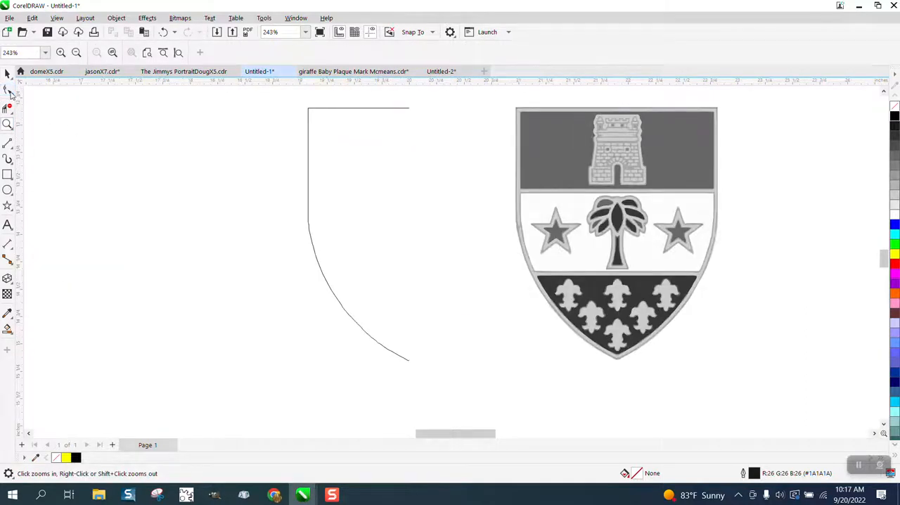
pyautogui.click(10, 92)
pyautogui.click(11, 94)
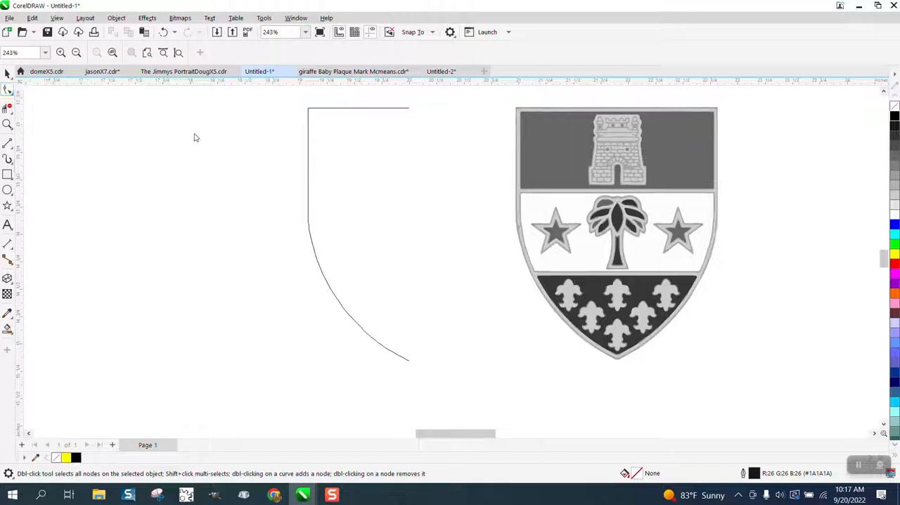
pyautogui.click(308, 168)
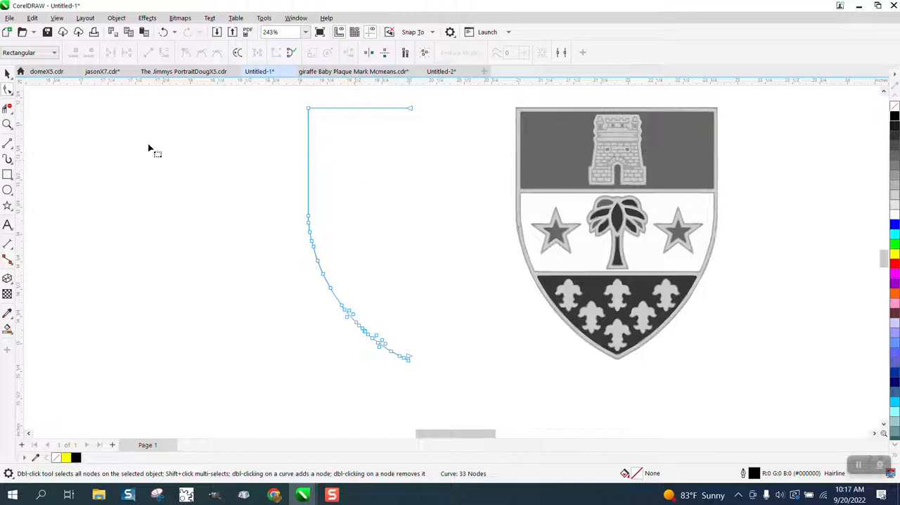
pyautogui.click(7, 125)
pyautogui.moveTo(261, 193); pyautogui.dragTo(503, 388)
pyautogui.click(7, 90)
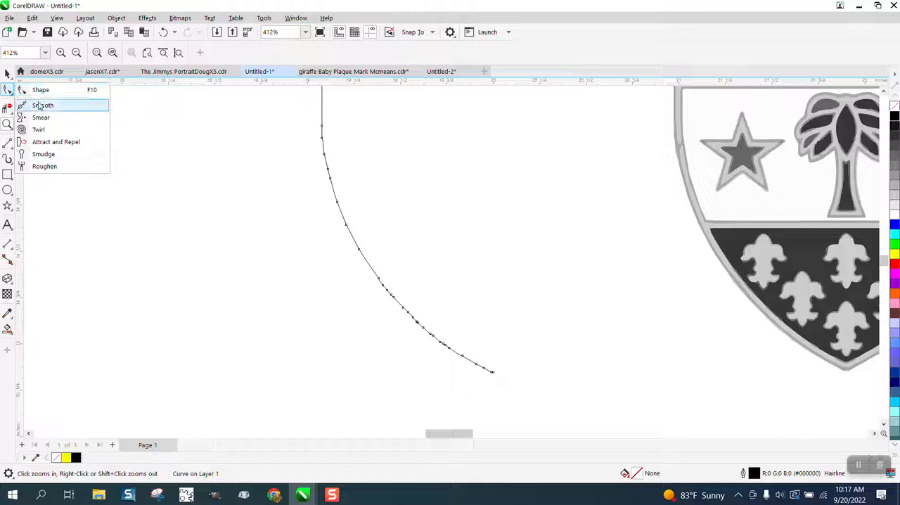
pyautogui.click(40, 106)
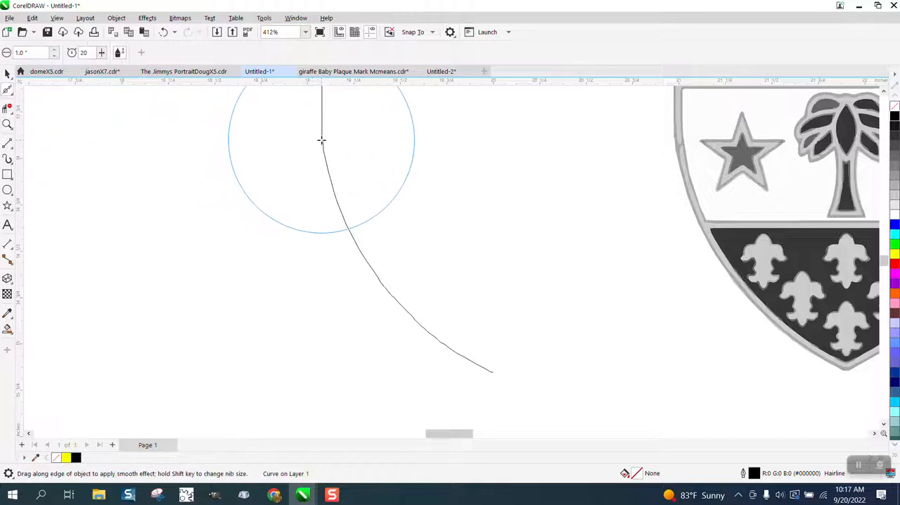
pyautogui.moveTo(322, 140)
pyautogui.mouseDown()
pyautogui.moveTo(338, 217)
pyautogui.moveTo(362, 257)
pyautogui.moveTo(418, 336)
pyautogui.moveTo(474, 361)
pyautogui.mouseUp()
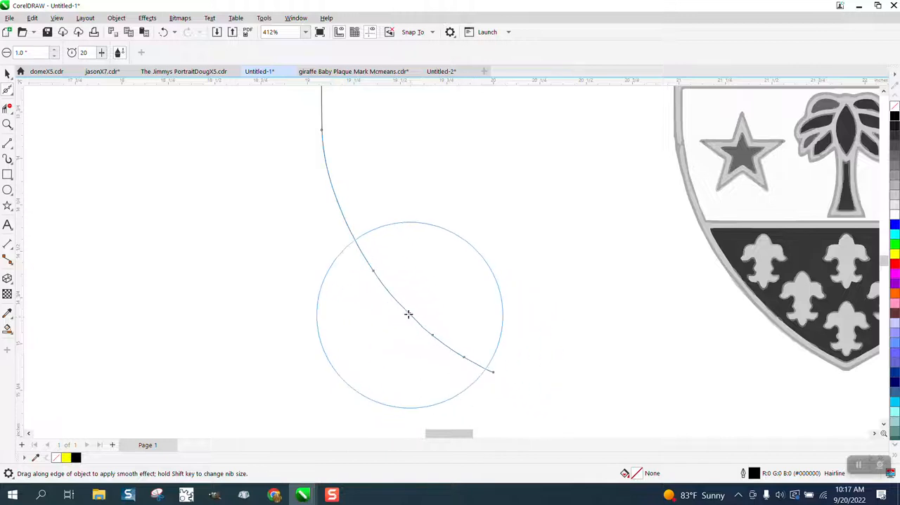
pyautogui.moveTo(322, 145)
pyautogui.mouseDown()
pyautogui.moveTo(476, 342)
pyautogui.moveTo(528, 389)
pyautogui.mouseUp()
# Delete the extra node just before the lower end of the half shield curve.
pyautogui.click(7, 125)
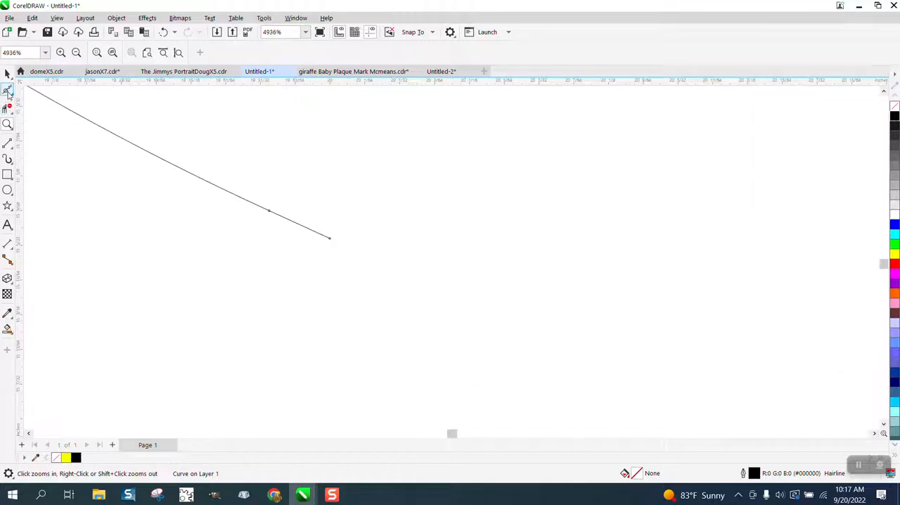
pyautogui.click(9, 92)
pyautogui.click(36, 91)
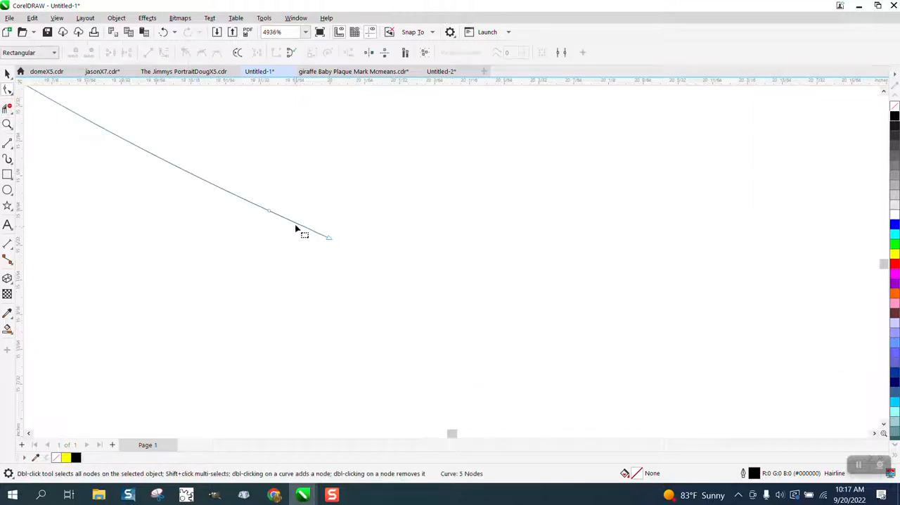
pyautogui.click(270, 213)
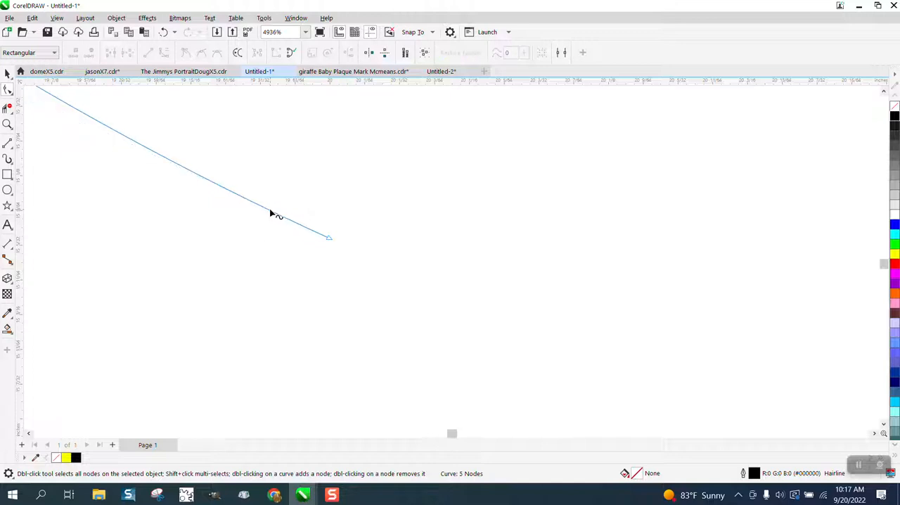
# Mirror a copy of the half shield outline horizontally across its open side to complete the shield shape.
pyautogui.scroll(-8, 419, 281)
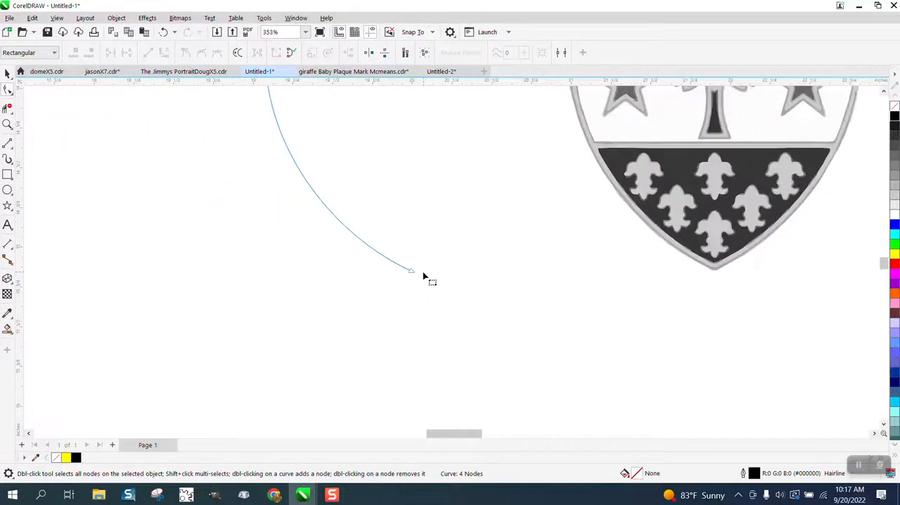
pyautogui.click(7, 74)
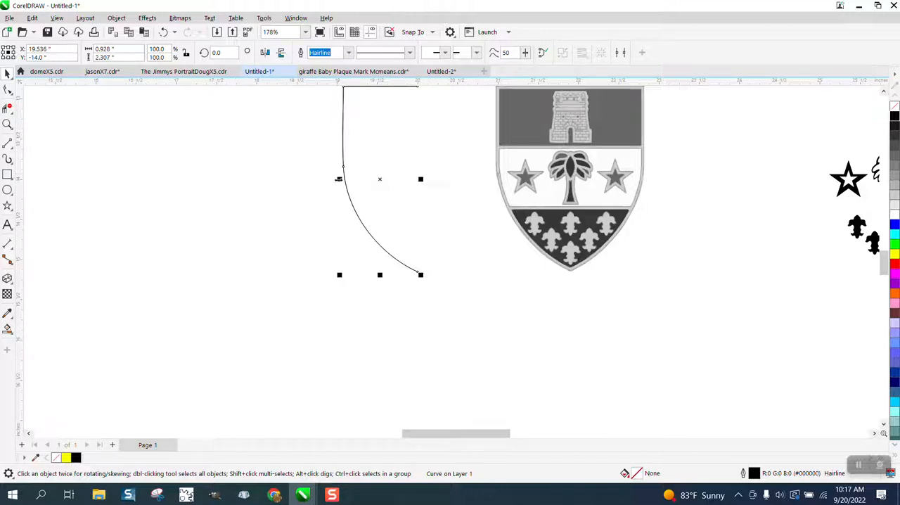
pyautogui.moveTo(339, 180); pyautogui.dragTo(419, 180)
pyautogui.rightClick(420, 180)
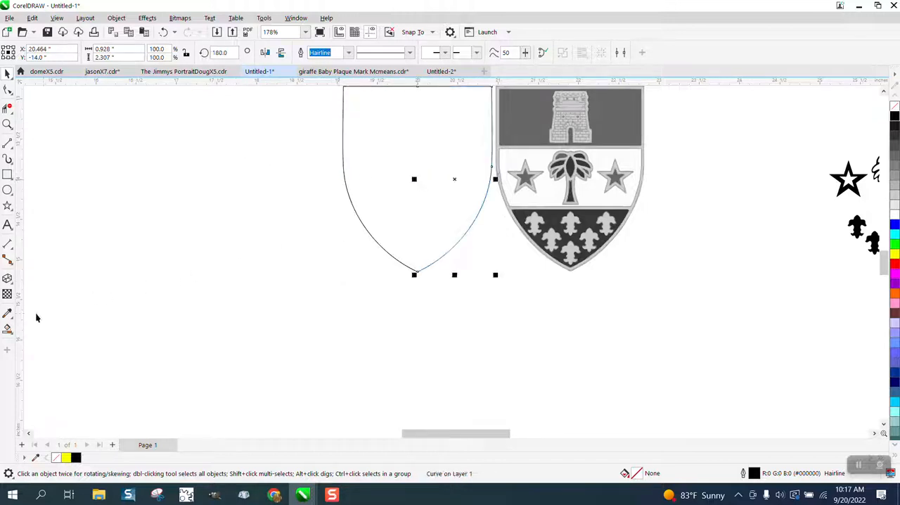
# Create a black shape from the enclosed shield area with Smart Fill and nudge it 2 inches left of the outline.
pyautogui.click(7, 328)
pyautogui.click(393, 184)
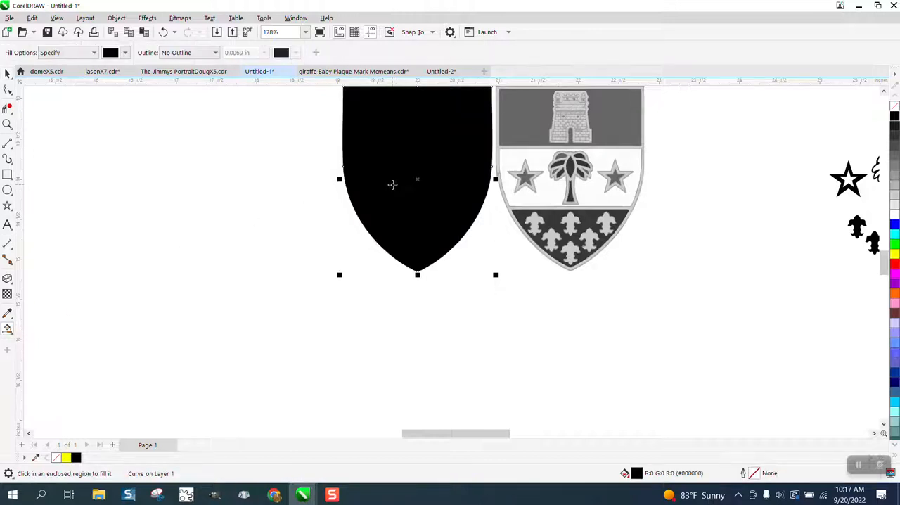
pyautogui.press('Left')
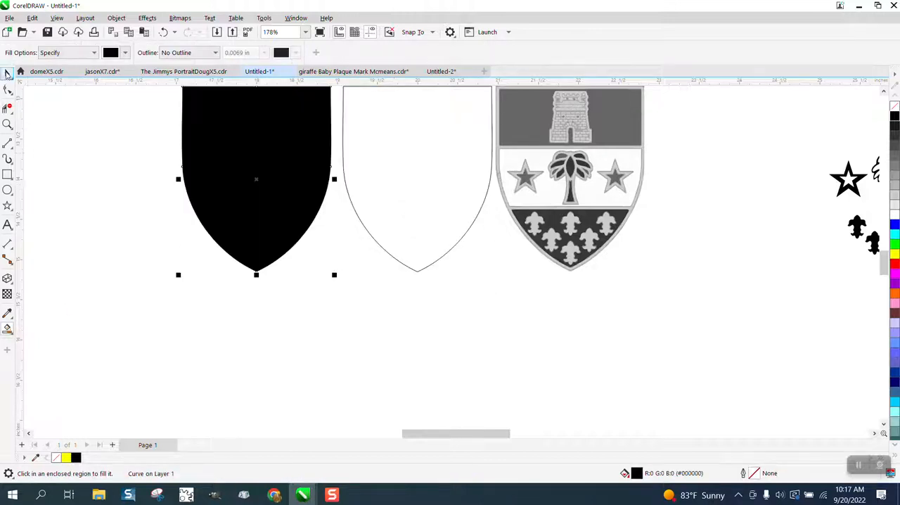
# Delete the two separate half shield outlines.
pyautogui.click(7, 73)
pyautogui.click(423, 163)
pyautogui.press('Delete')
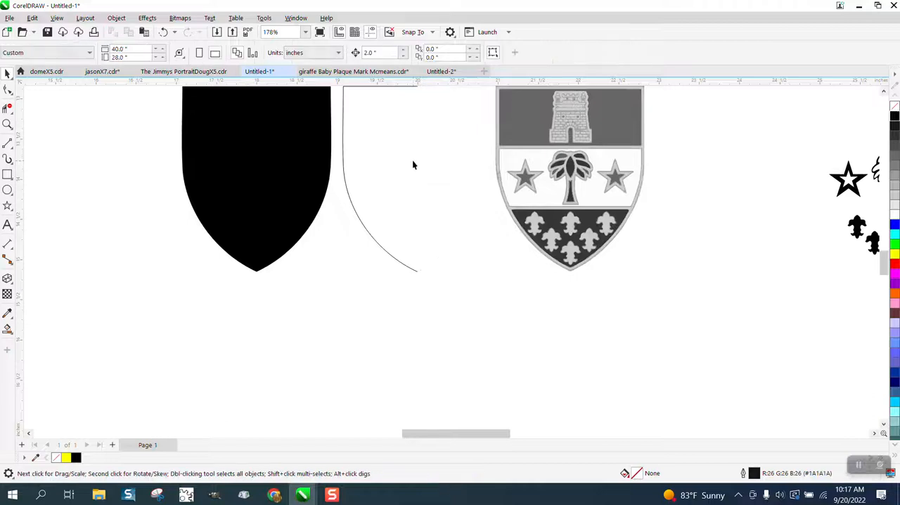
# Remove the black shield's fill, give it a black hairline outline, and nudge it back 2 inches to the right.
pyautogui.click(326, 169)
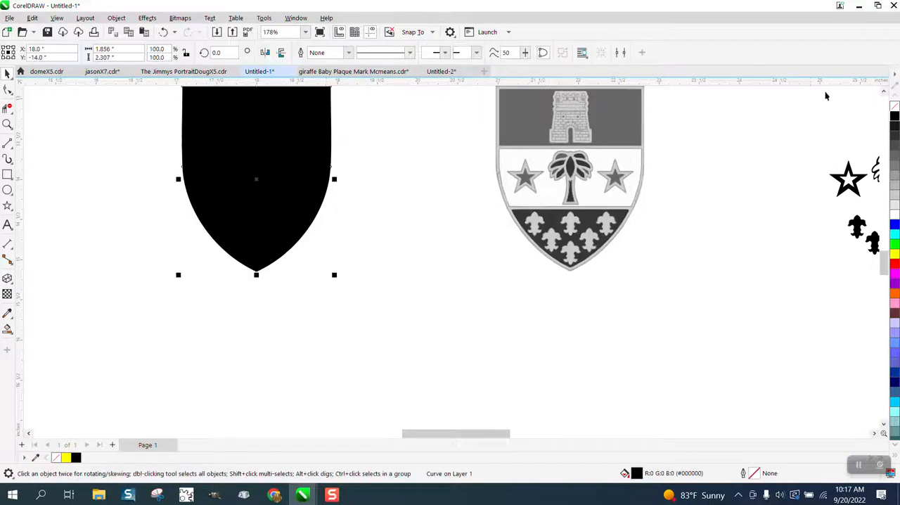
pyautogui.click(894, 105)
pyautogui.rightClick(894, 115)
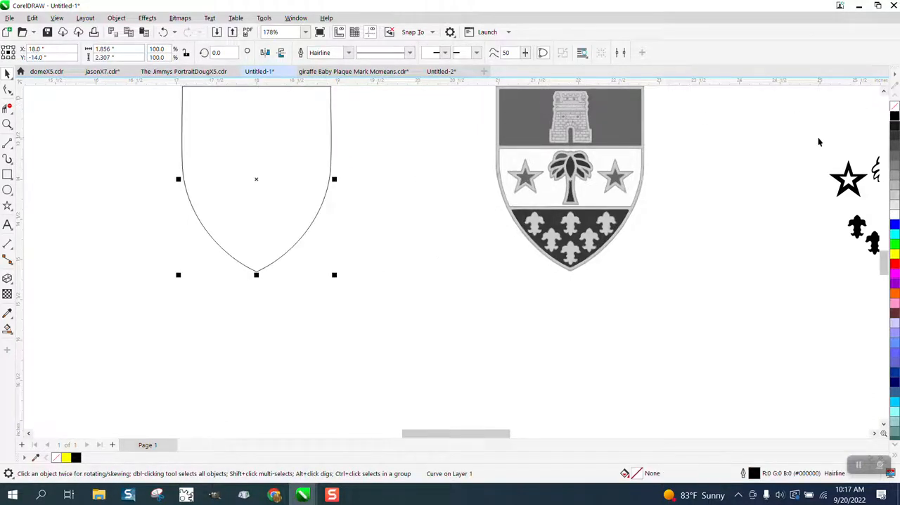
pyautogui.press('Right')
pyautogui.click(841, 191)
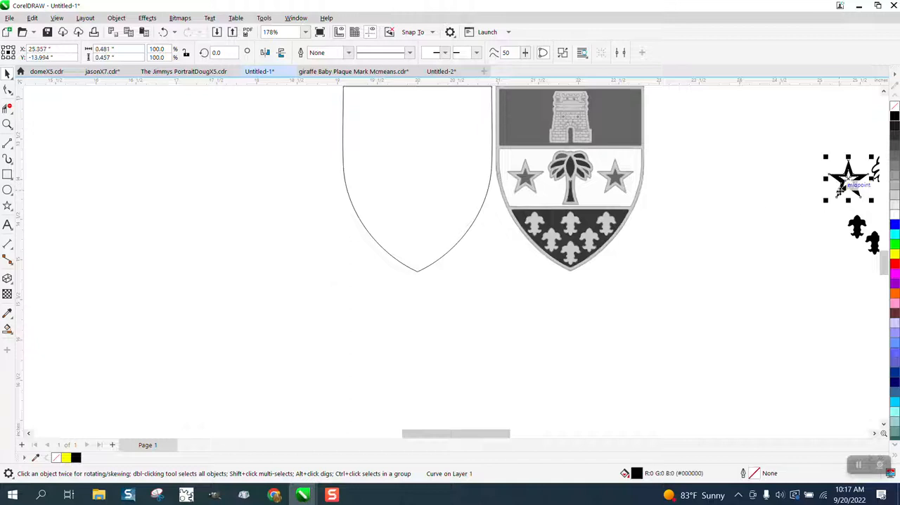
pyautogui.press('p')
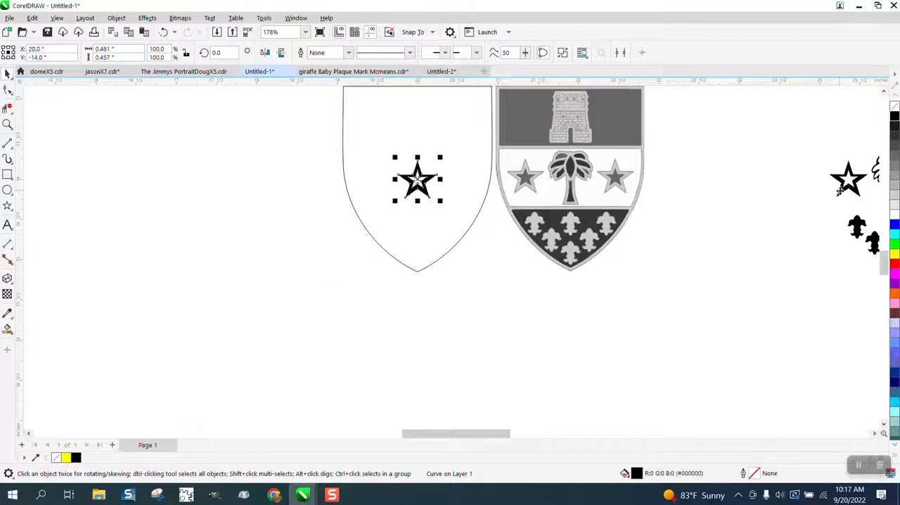
pyautogui.click(162, 34)
# Group the two stars, palm tree and fleurs-de-lis, and place the group about 0.29 inch below the page center inside the shield outline.
pyautogui.scroll(-2, 496, 253)
pyautogui.moveTo(693, 148); pyautogui.dragTo(851, 299)
pyautogui.hotkey('ctrl', 'g')
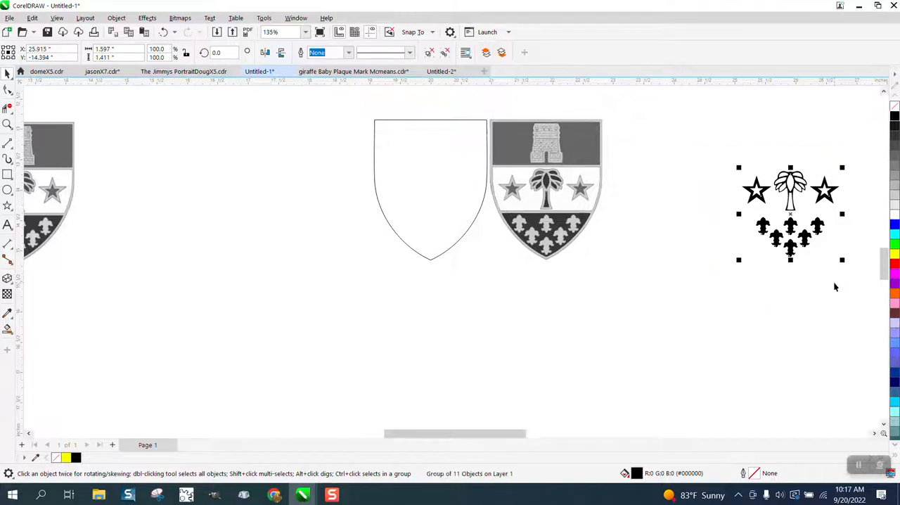
pyautogui.press('p')
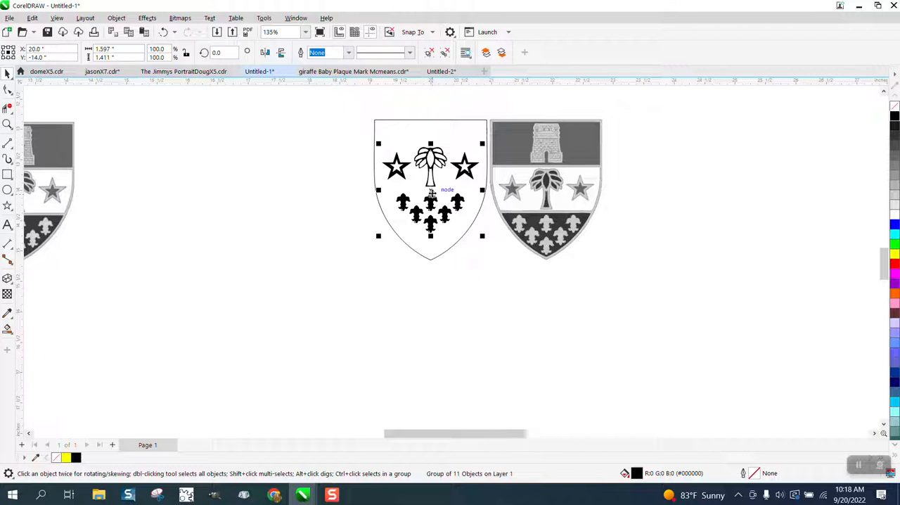
pyautogui.moveTo(431, 192); pyautogui.dragTo(433, 213)
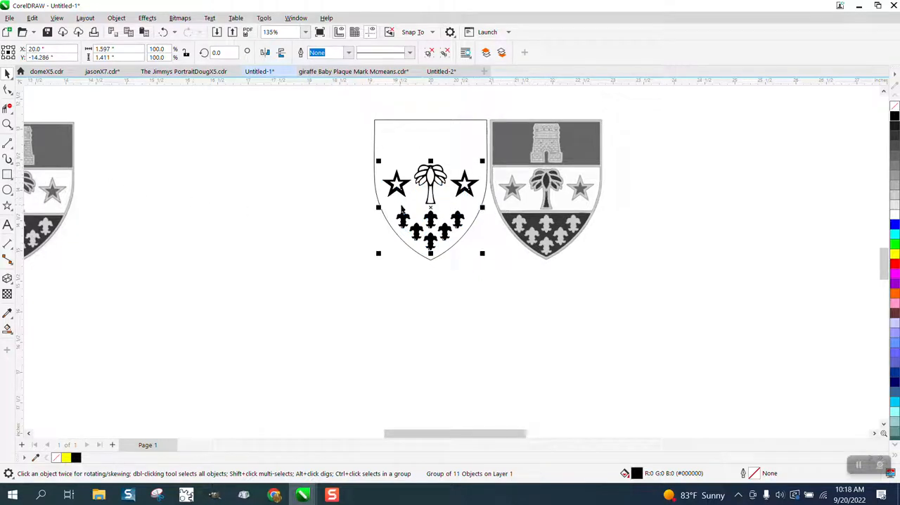
# Set the nudge distance to 0.1 inch and nudge the grouped symbols down once inside the shield.
pyautogui.click(305, 176)
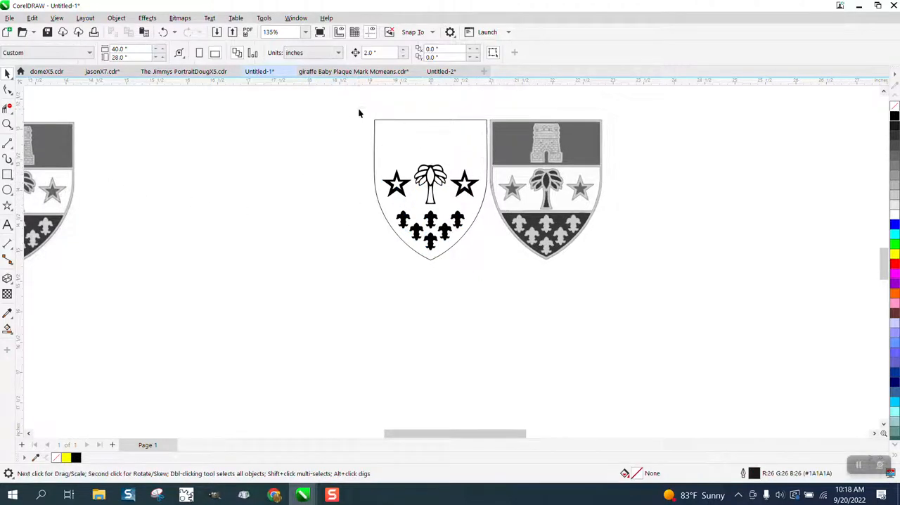
pyautogui.doubleClick(382, 52)
pyautogui.write('.01')
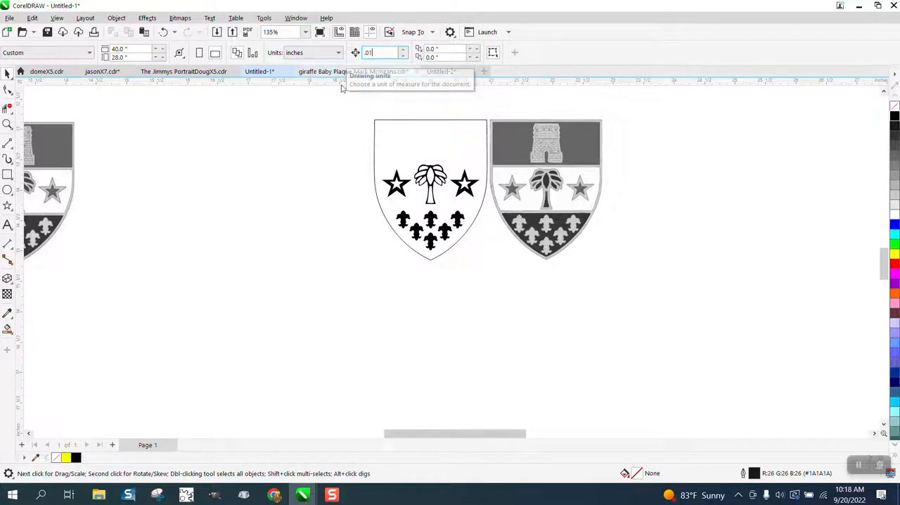
pyautogui.press('Return')
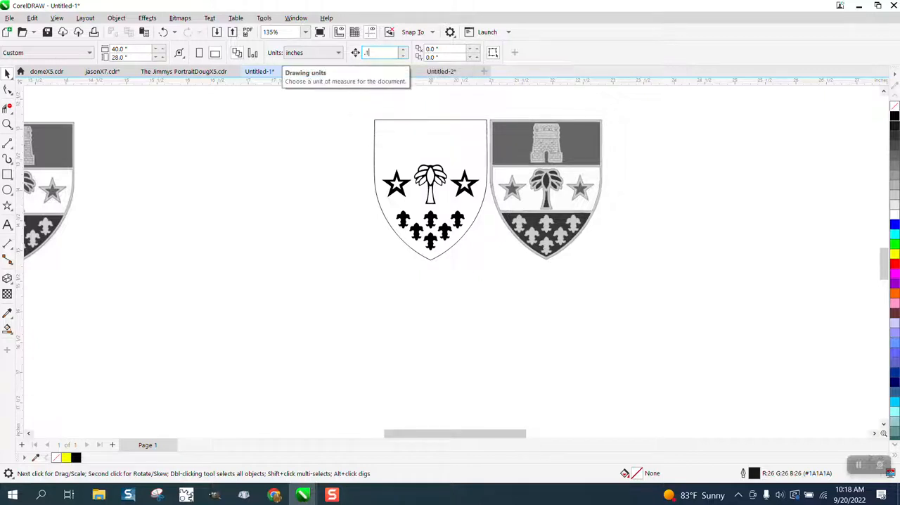
pyautogui.moveTo(352, 140); pyautogui.dragTo(496, 264)
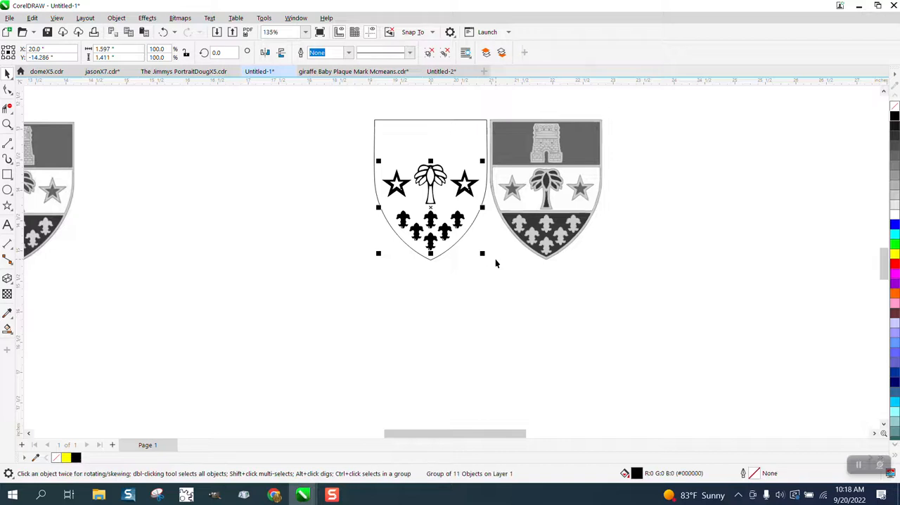
pyautogui.press('Down')
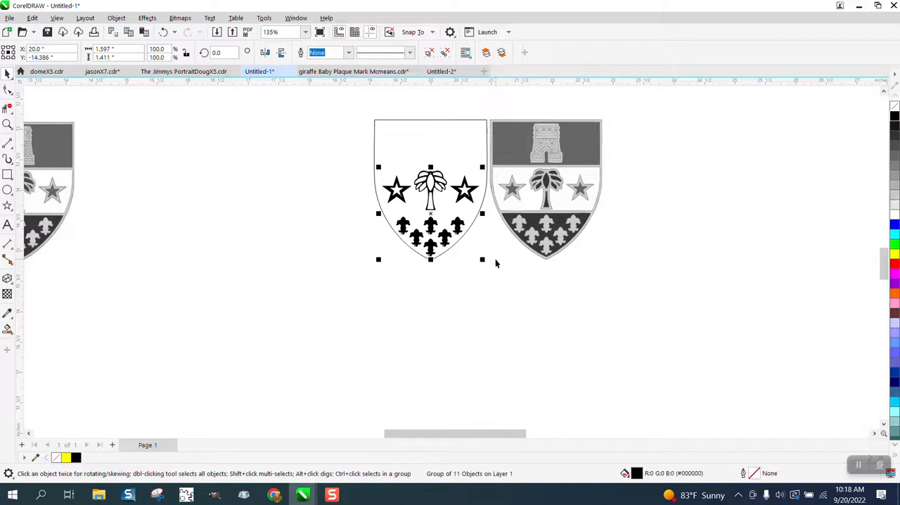
pyautogui.click(301, 233)
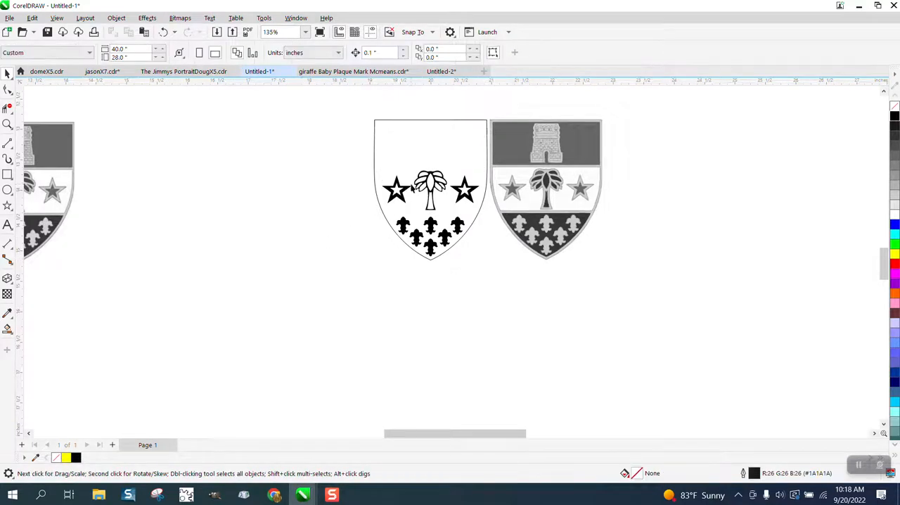
# Apply a one-step inside contour with a 0.03-inch offset to the shield outline and break the contour apart.
pyautogui.click(7, 125)
pyautogui.moveTo(363, 103); pyautogui.dragTo(711, 325)
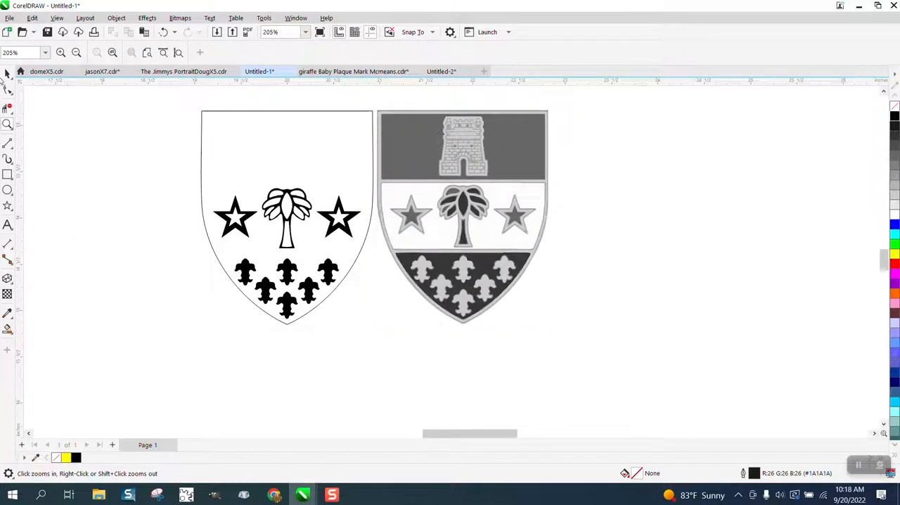
pyautogui.click(7, 73)
pyautogui.click(242, 111)
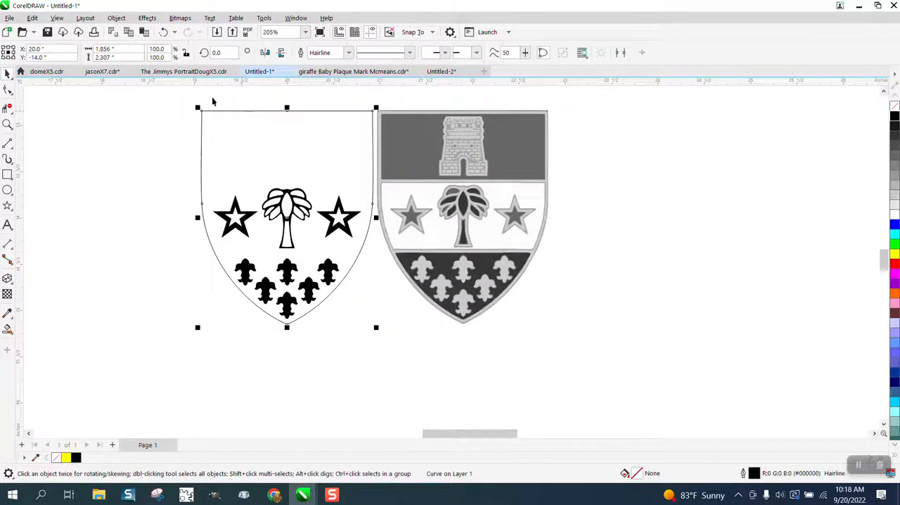
pyautogui.click(147, 18)
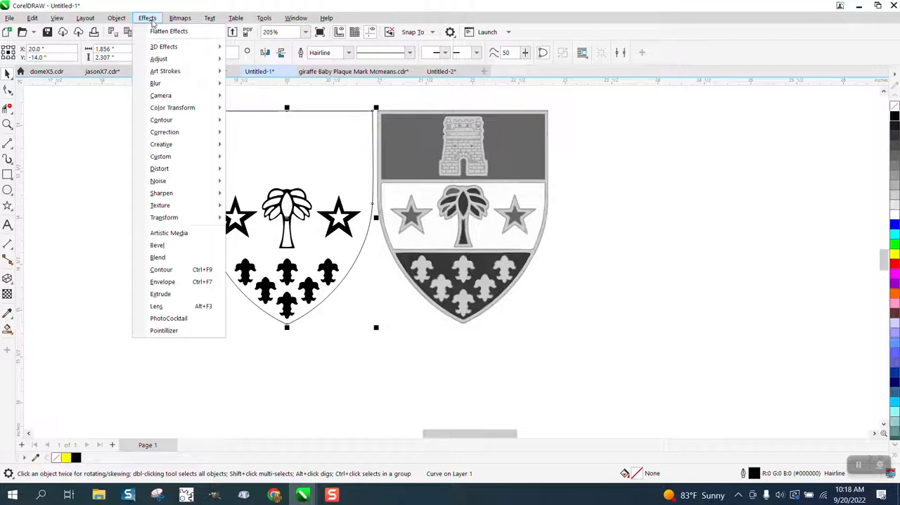
pyautogui.click(171, 269)
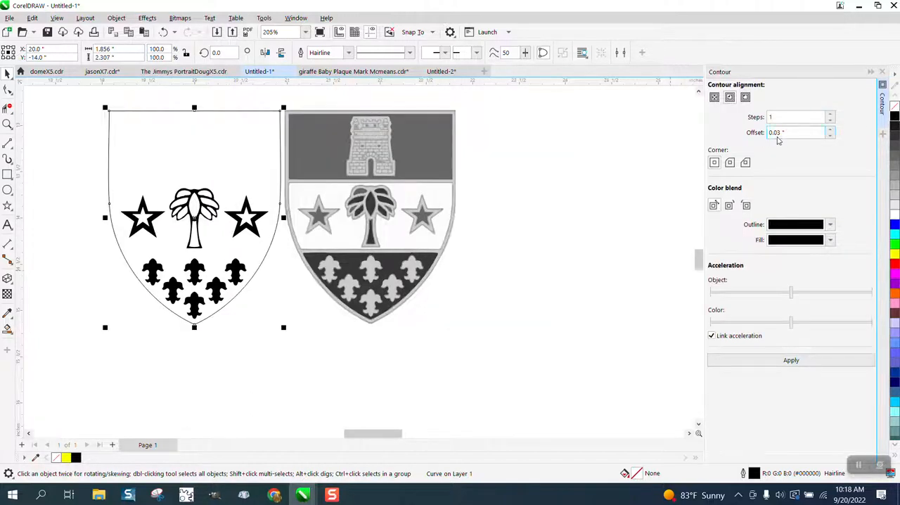
pyautogui.click(788, 361)
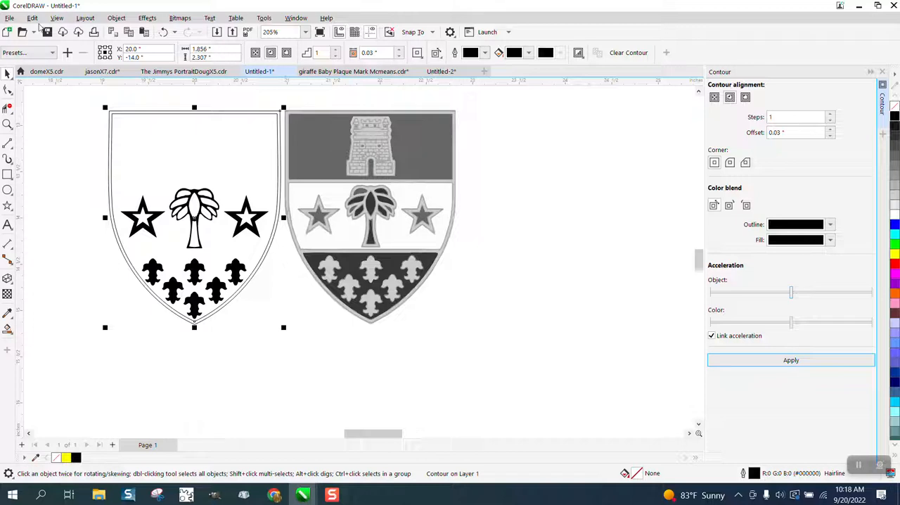
pyautogui.click(116, 18)
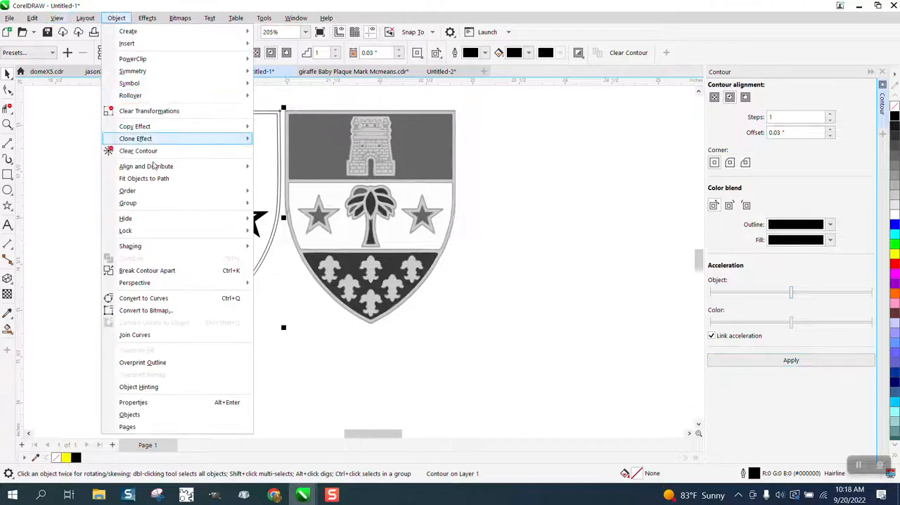
pyautogui.click(147, 271)
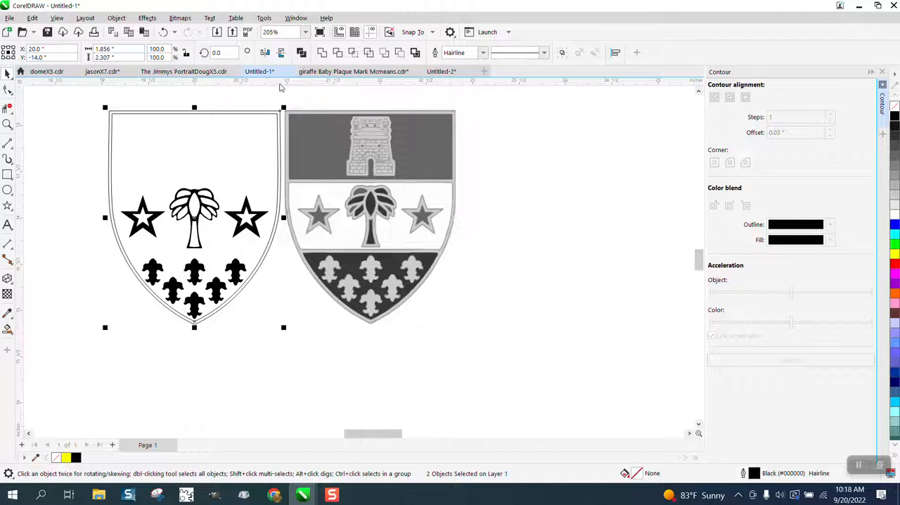
# Add horizontal guidelines at the grey shield's two dividing bands and center the upper one in its band at about Y -13.604 inches.
pyautogui.moveTo(314, 83); pyautogui.dragTo(295, 181)
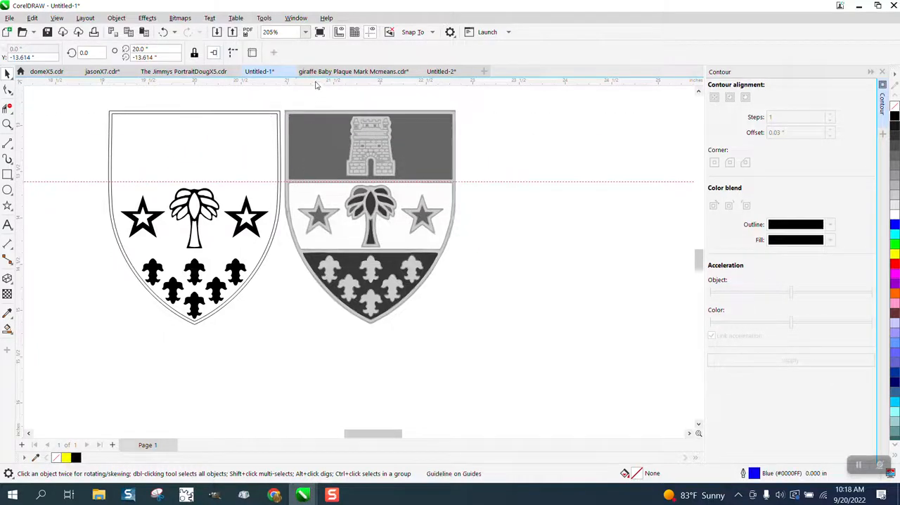
pyautogui.moveTo(316, 84); pyautogui.dragTo(320, 252)
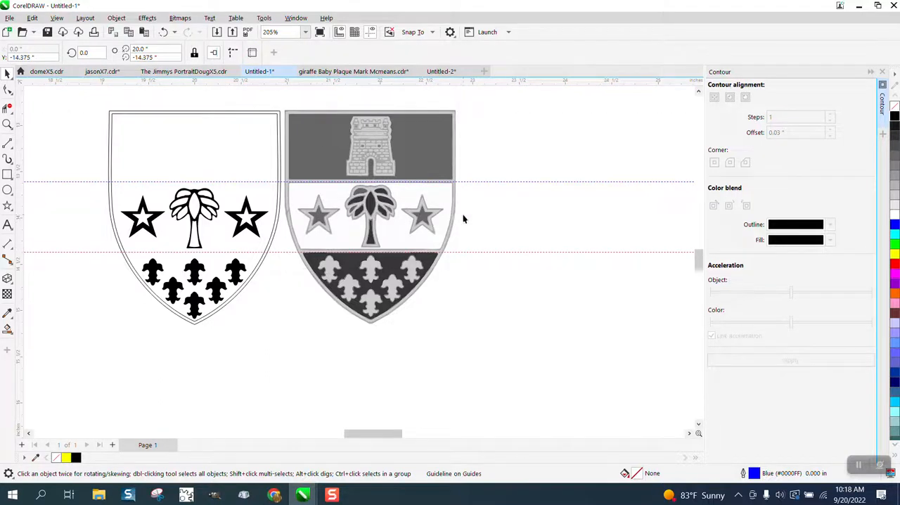
pyautogui.click(8, 124)
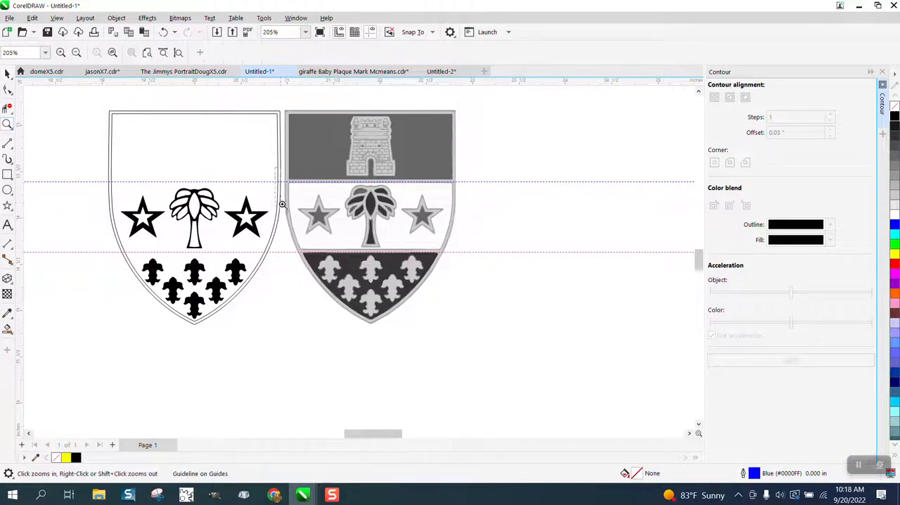
pyautogui.moveTo(282, 204); pyautogui.dragTo(293, 167)
pyautogui.click(7, 72)
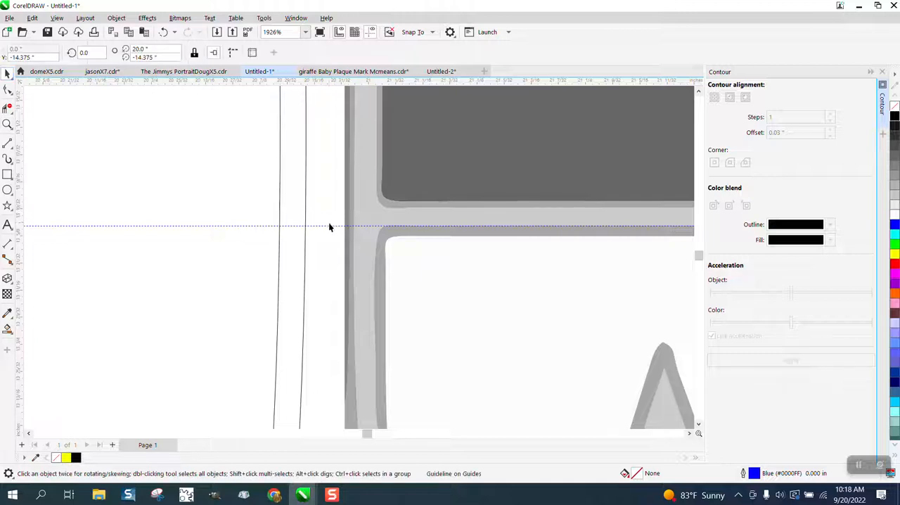
pyautogui.moveTo(334, 226); pyautogui.dragTo(335, 217)
pyautogui.scroll(-3, 298, 204)
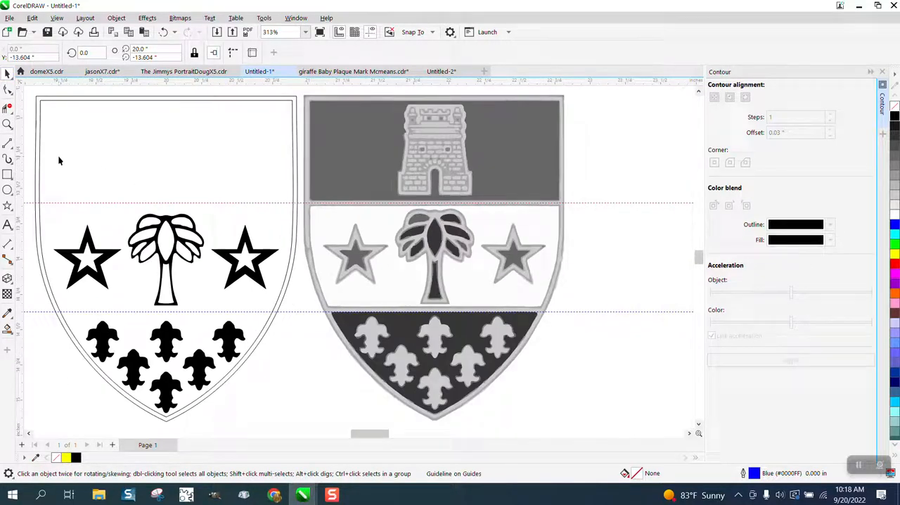
# Move the lower guideline up to the middle of the grey shield's lower dividing band, at about Y -14.36 inches.
pyautogui.click(7, 124)
pyautogui.moveTo(306, 295); pyautogui.dragTo(382, 333)
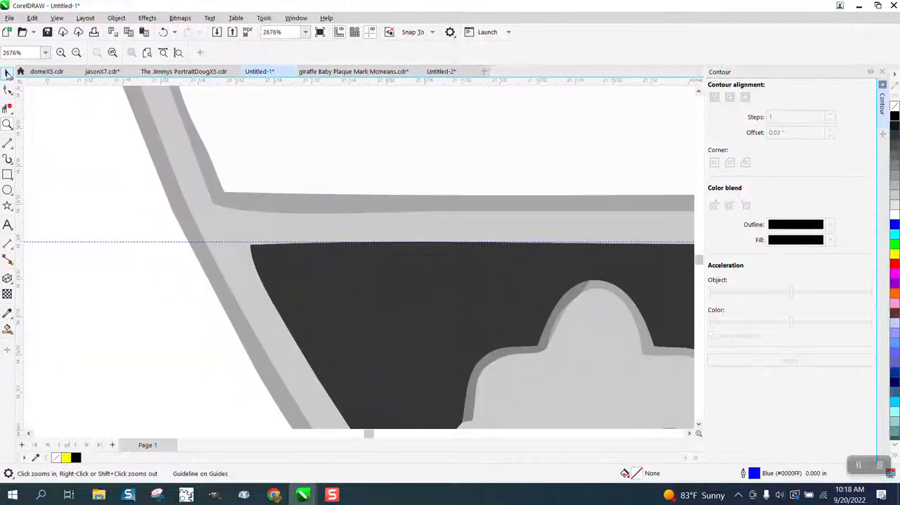
pyautogui.click(7, 73)
pyautogui.click(177, 241)
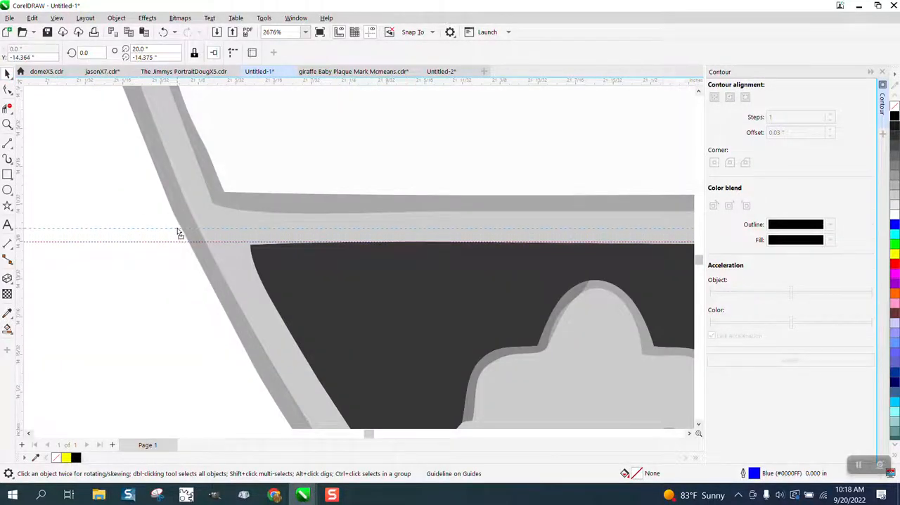
pyautogui.scroll(-5, 384, 247)
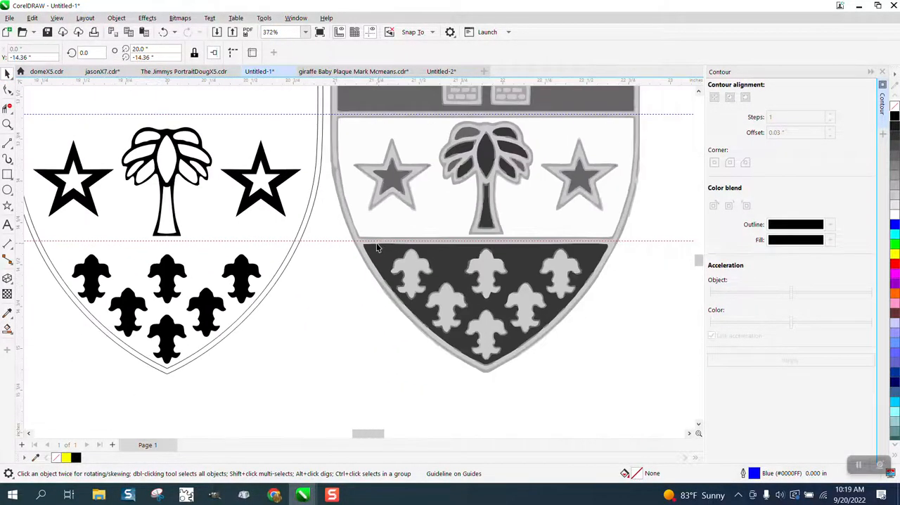
pyautogui.scroll(-1, 331, 191)
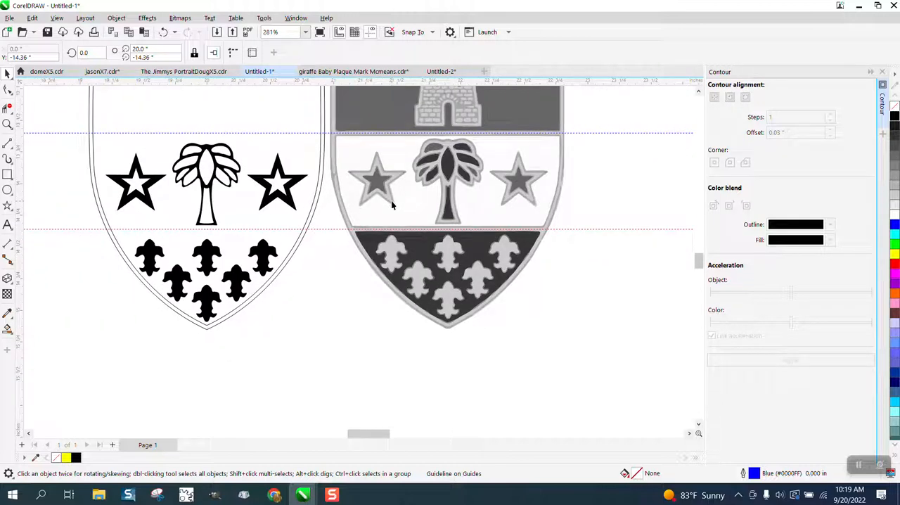
# Draw two straight 2-point lines along the horizontal guidelines, spanning the new shield at its upper and lower dividing bands.
pyautogui.click(11, 150)
pyautogui.click(39, 154)
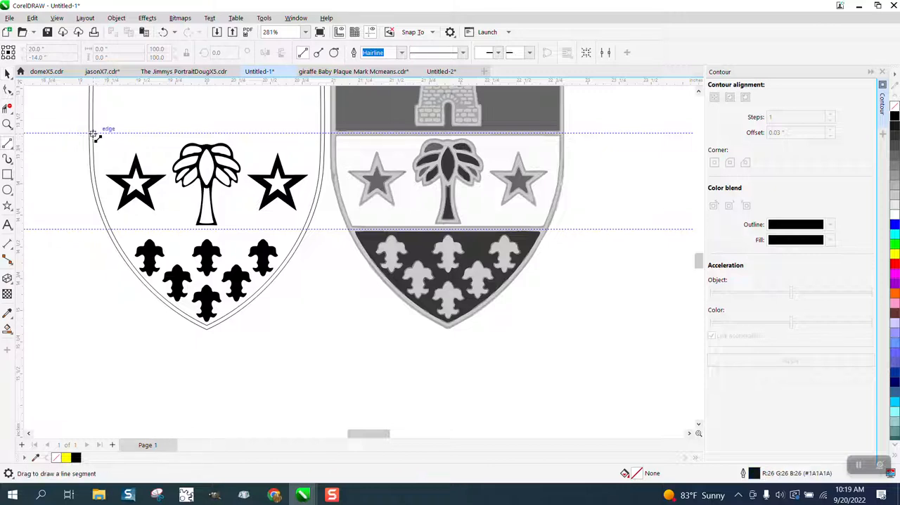
pyautogui.moveTo(94, 134); pyautogui.dragTo(323, 133)
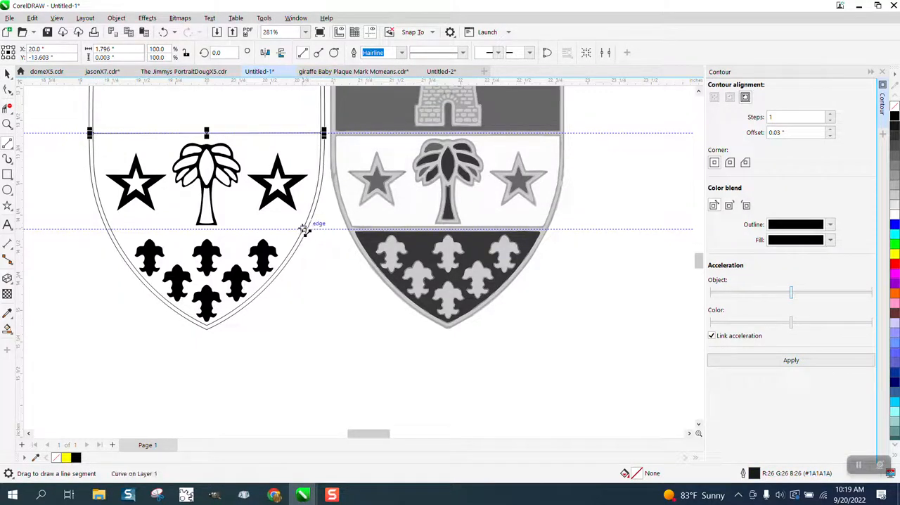
pyautogui.moveTo(304, 229); pyautogui.dragTo(107, 228)
# Set the outline width of both horizontal divider lines to 0.03 inch.
pyautogui.click(8, 73)
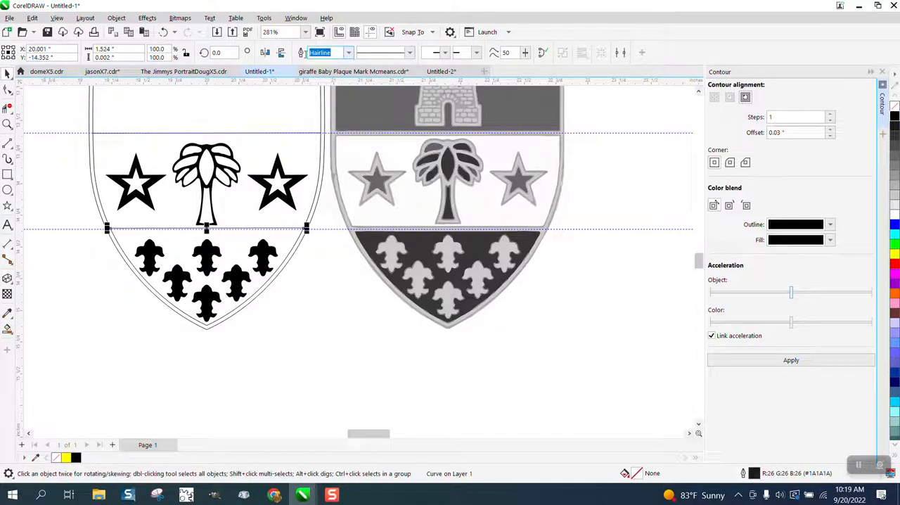
pyautogui.write('.0')
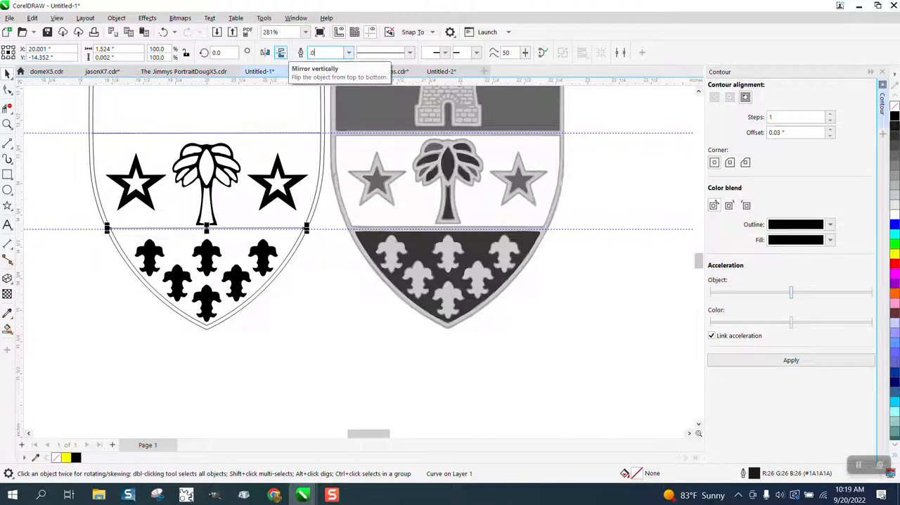
pyautogui.write('3')
pyautogui.press('Return')
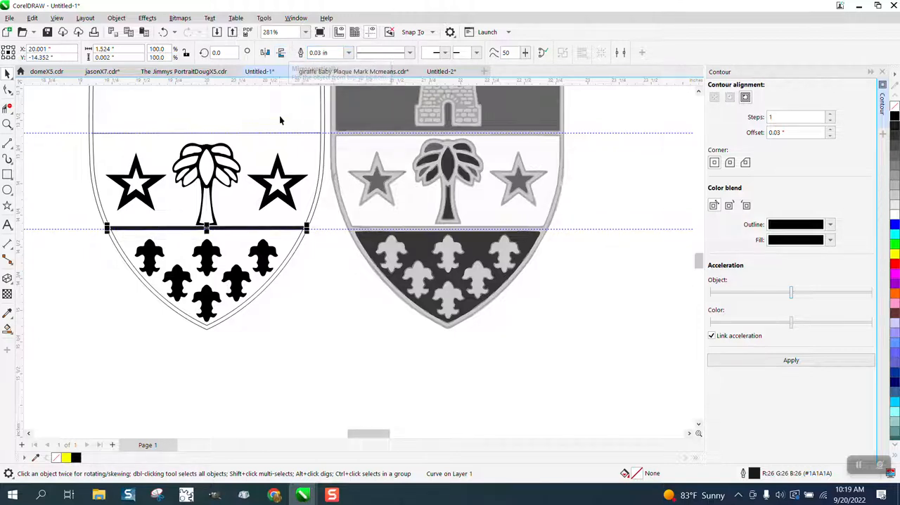
pyautogui.click(295, 133)
pyautogui.doubleClick(335, 53)
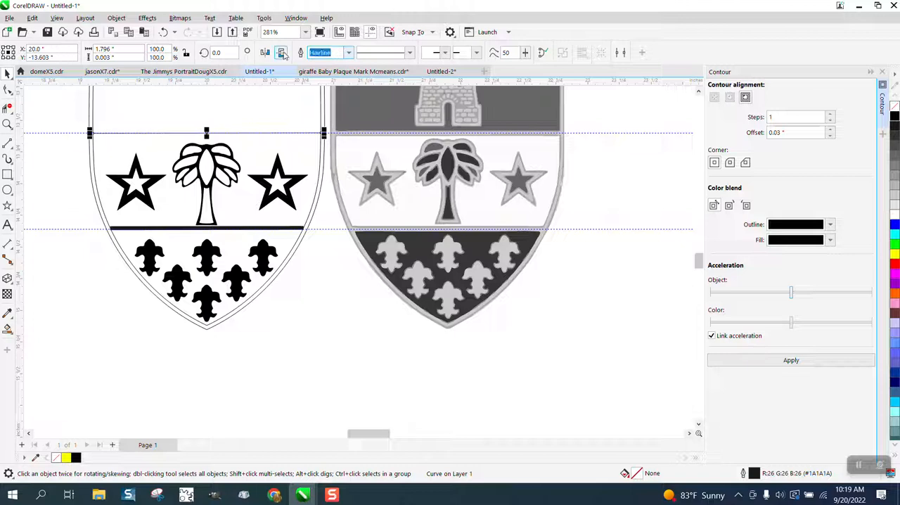
pyautogui.write('.03')
pyautogui.press('Return')
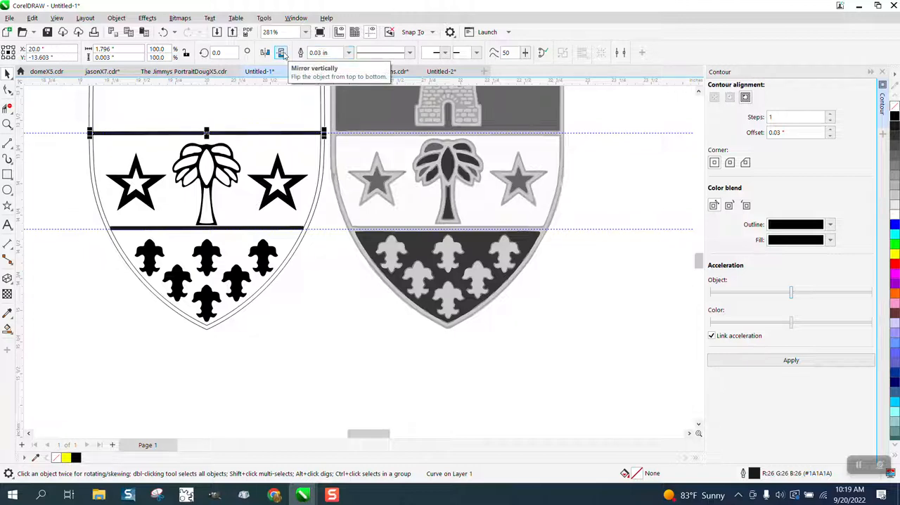
# Convert the upper divider's outline to an object and give it no fill and a black hairline outline.
pyautogui.click(117, 18)
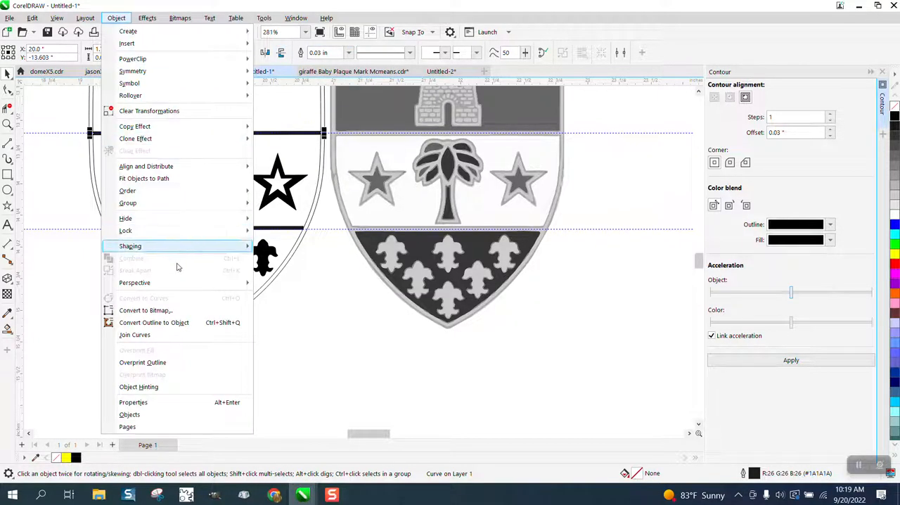
pyautogui.click(180, 323)
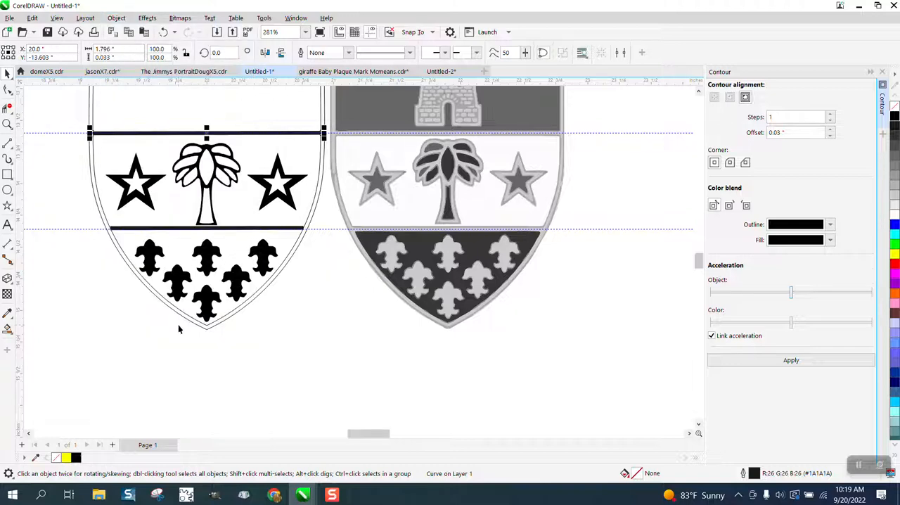
pyautogui.click(895, 118)
pyautogui.rightClick(895, 118)
pyautogui.click(894, 106)
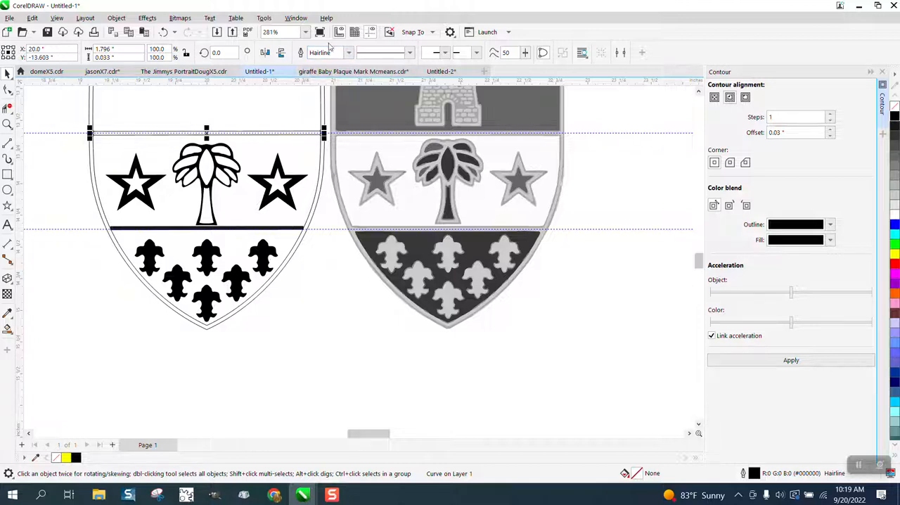
# Convert the lower divider's outline to an object and give it no fill and a black hairline outline.
pyautogui.click(301, 230)
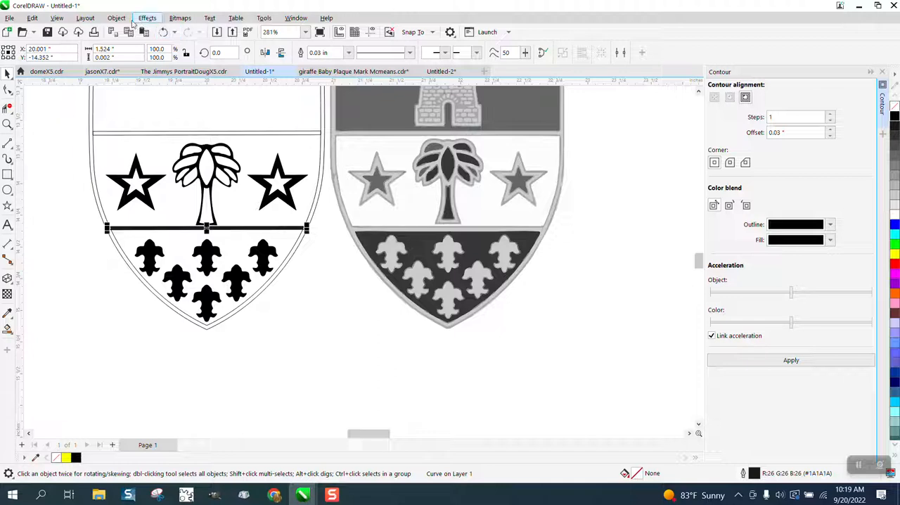
pyautogui.click(116, 18)
pyautogui.click(154, 322)
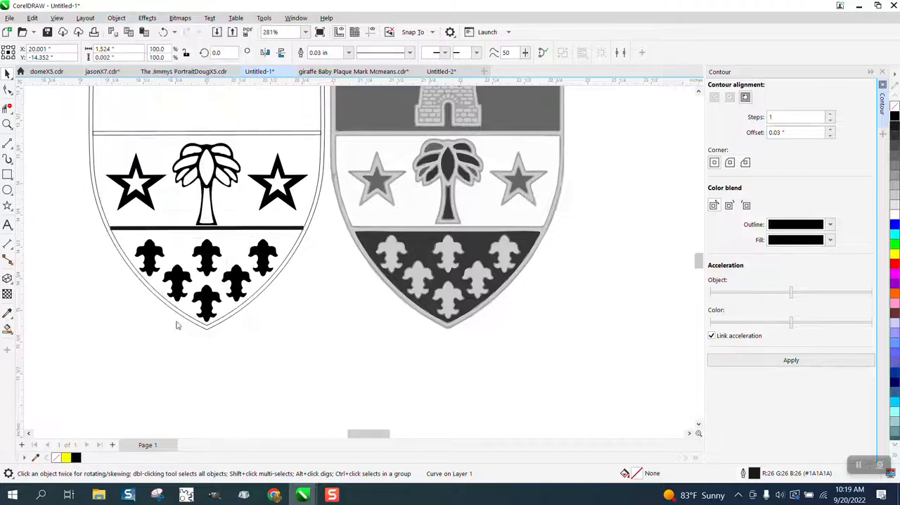
pyautogui.click(895, 106)
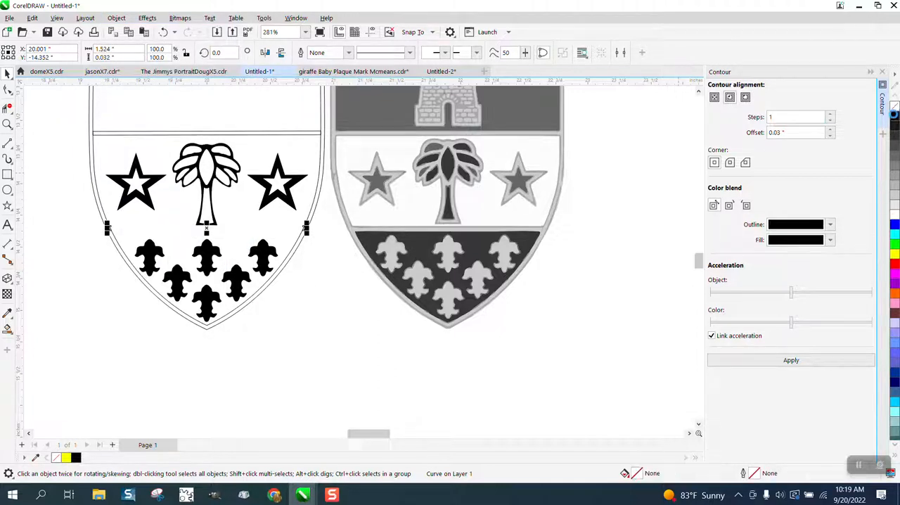
pyautogui.rightClick(894, 116)
# Set the upper divider's width to 1.8 inches so its ends overlap the shield's inner border.
pyautogui.click(8, 110)
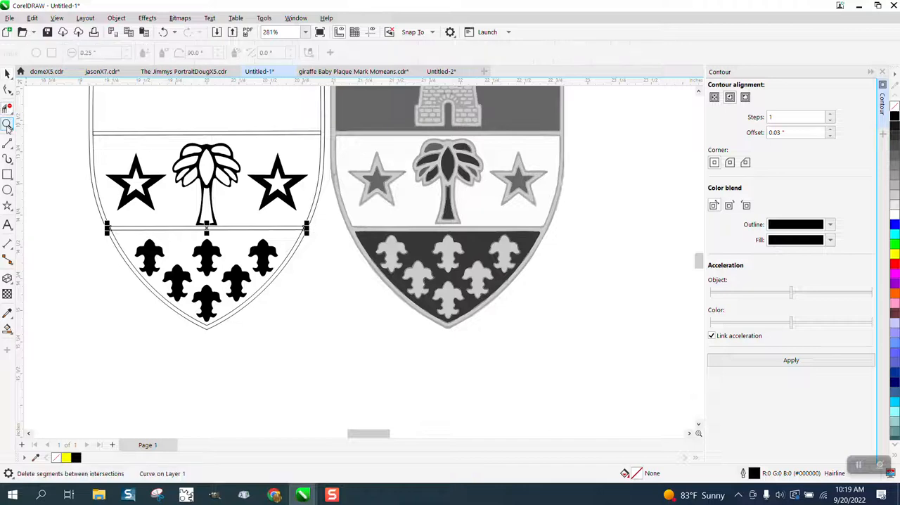
pyautogui.click(7, 125)
pyautogui.moveTo(88, 127); pyautogui.dragTo(400, 158)
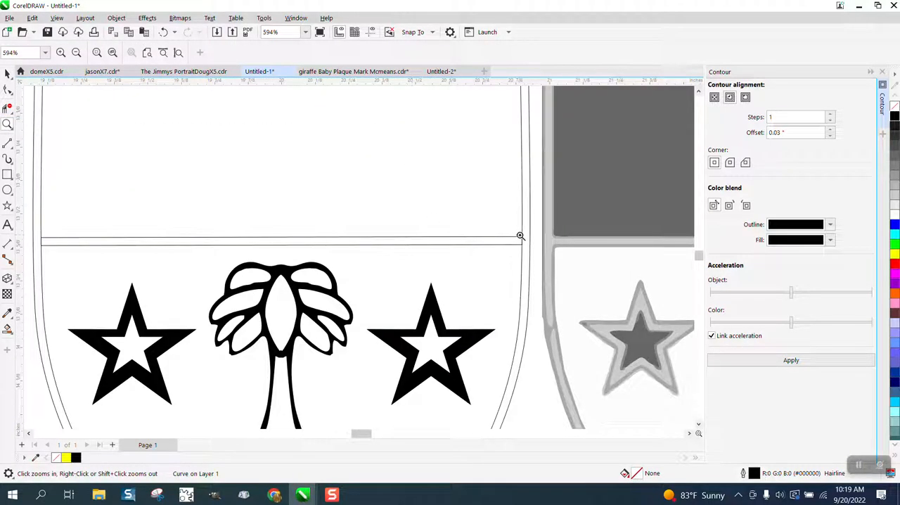
pyautogui.click(7, 73)
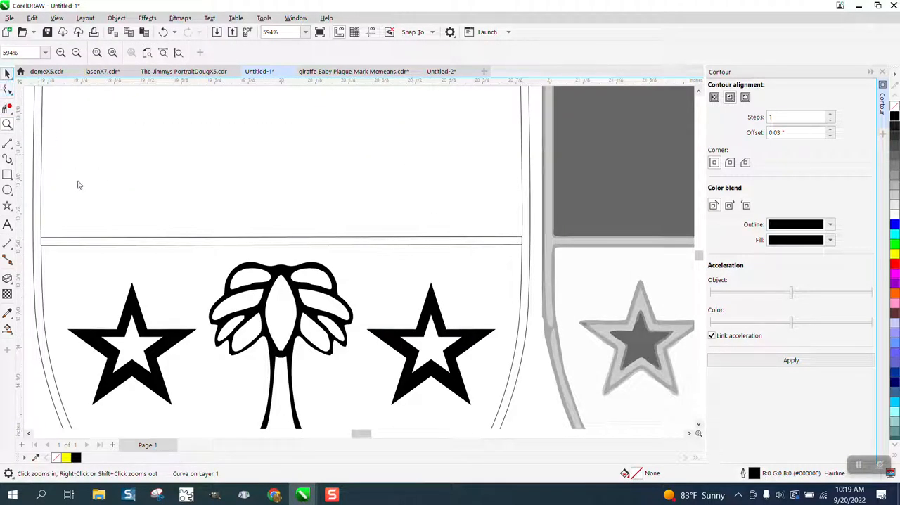
pyautogui.click(127, 244)
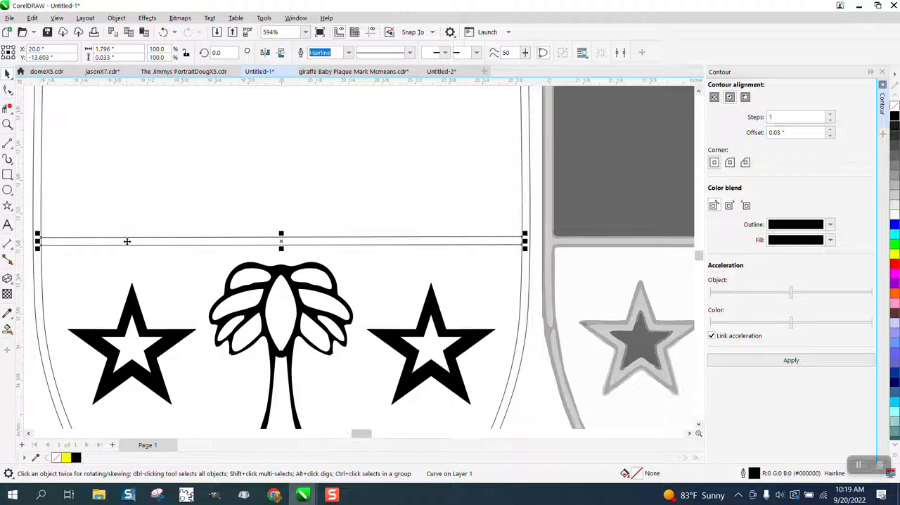
pyautogui.click(123, 51)
pyautogui.press('BackSpace')
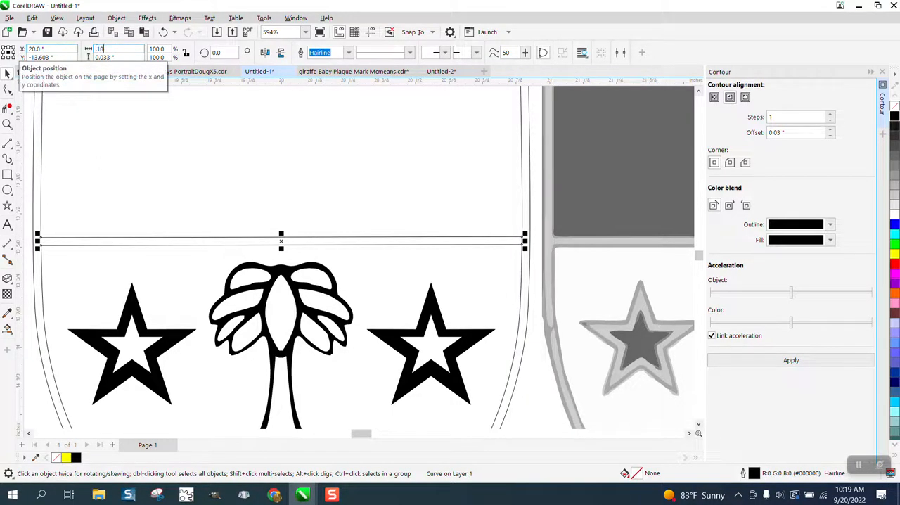
pyautogui.write('.18')
pyautogui.press('Return')
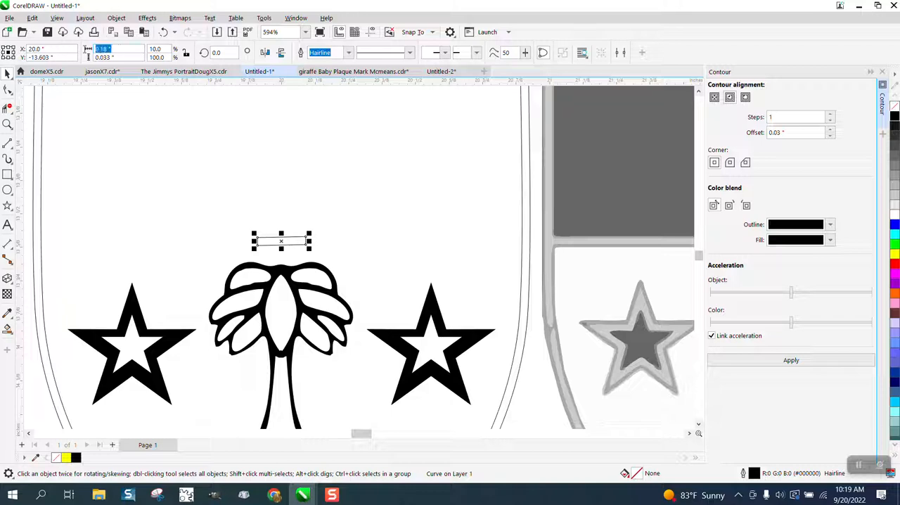
pyautogui.write('1.8')
pyautogui.press('Return')
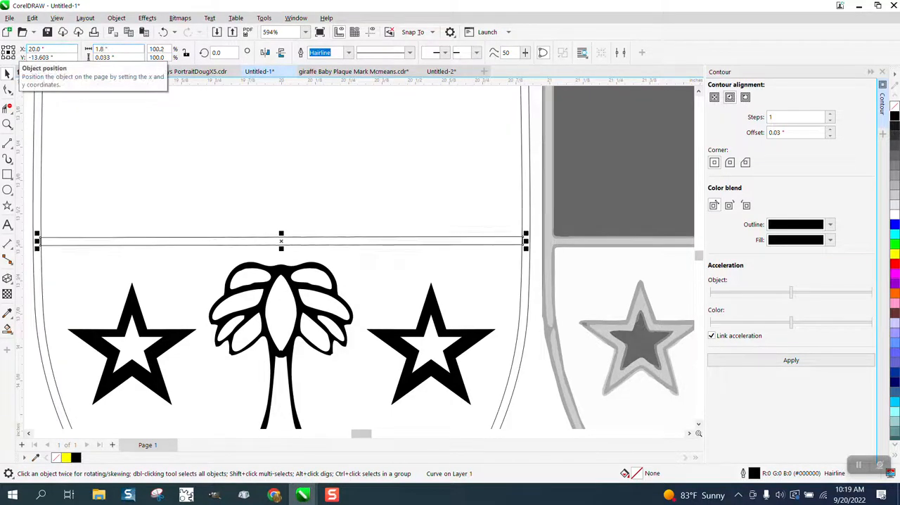
# Delete the overlapping virtual segments where the upper divider's left end crosses the shield's inner border.
pyautogui.click(7, 124)
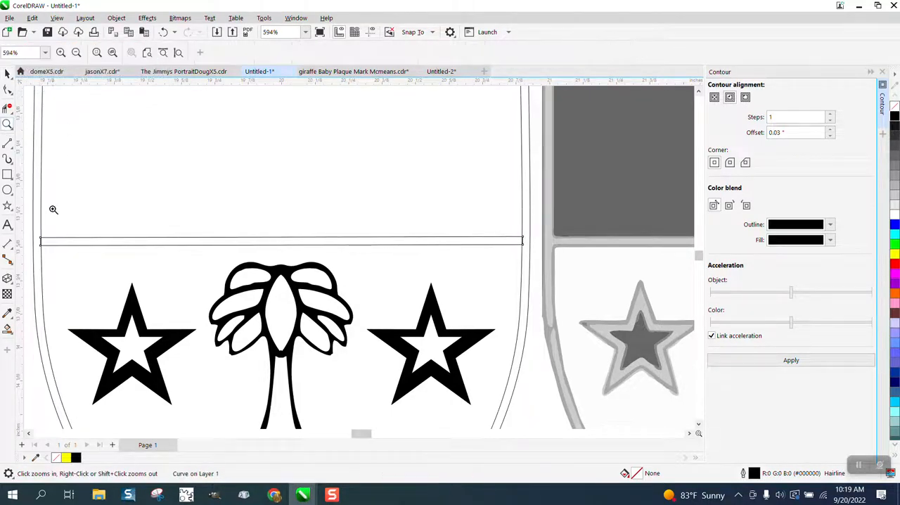
pyautogui.moveTo(39, 229); pyautogui.dragTo(111, 266)
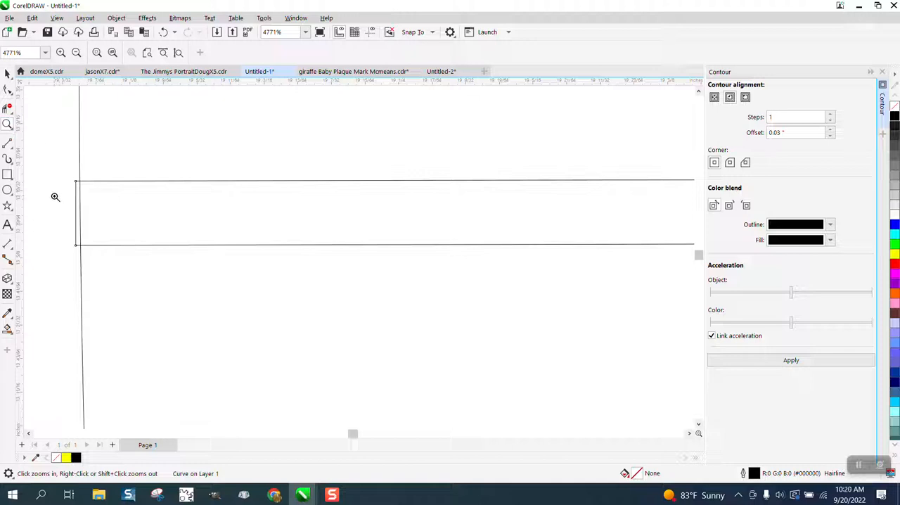
pyautogui.click(7, 107)
pyautogui.moveTo(54, 202); pyautogui.dragTo(121, 211)
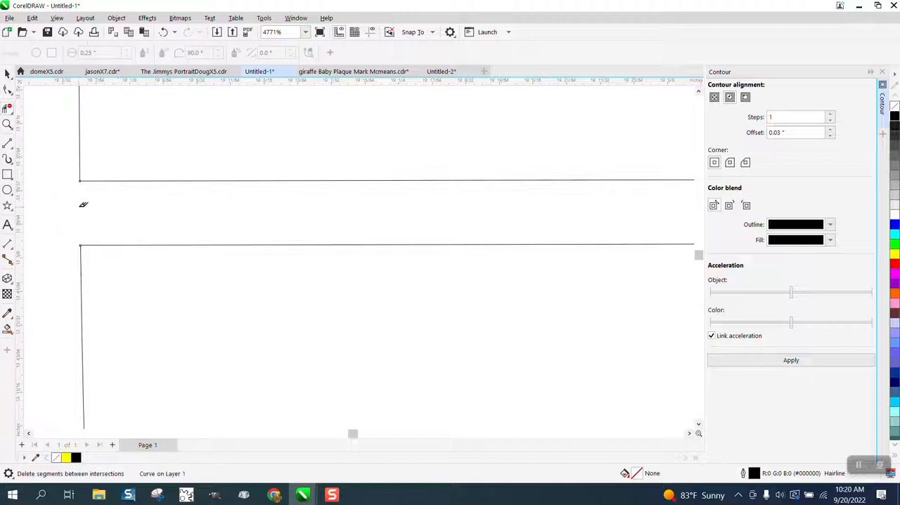
# Delete the overlapping virtual segments where the upper divider's right end crosses the shield's inner border.
pyautogui.scroll(-5, 85, 203)
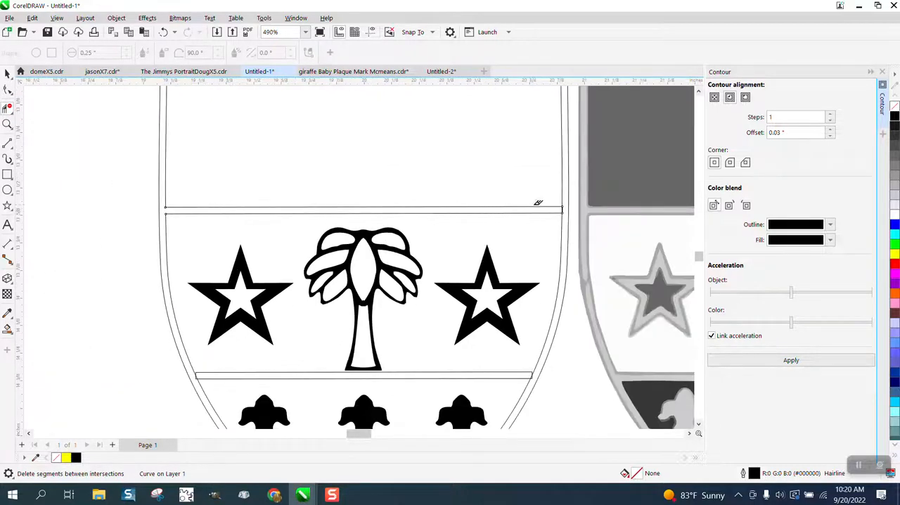
pyautogui.click(7, 124)
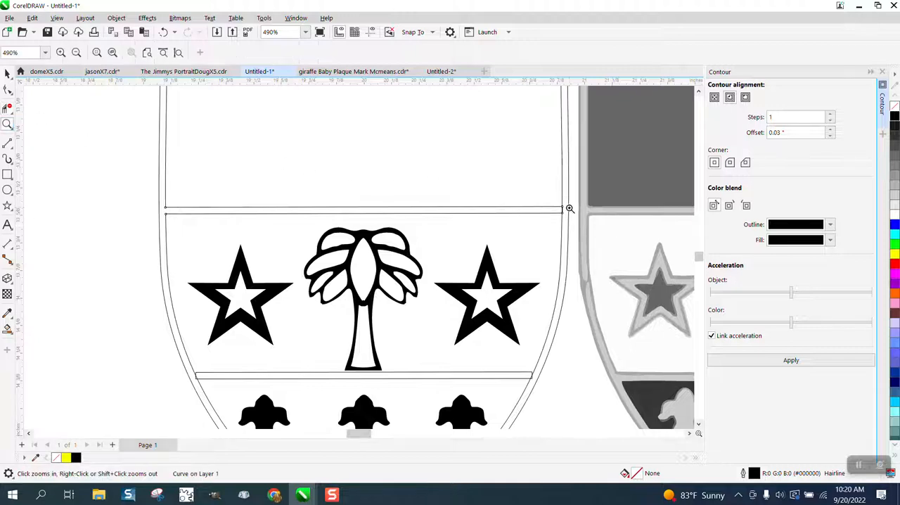
pyautogui.moveTo(545, 198); pyautogui.dragTo(607, 243)
pyautogui.click(7, 107)
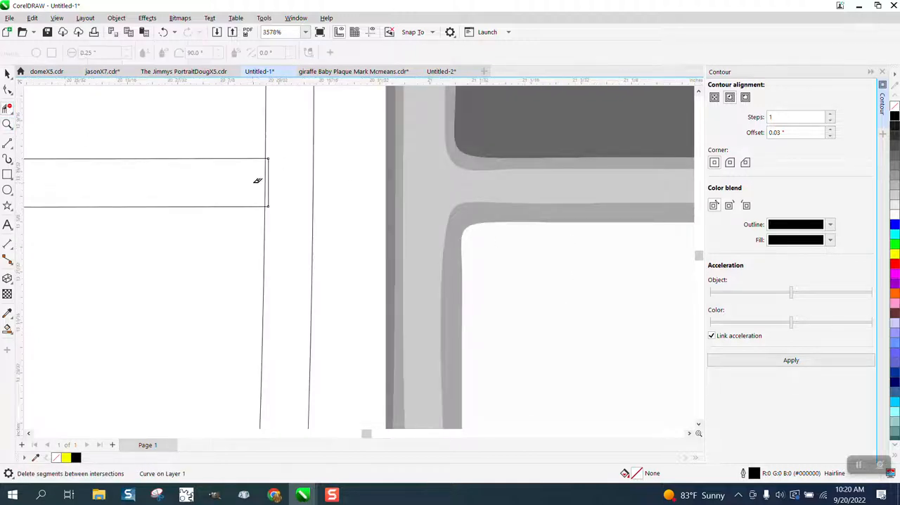
pyautogui.click(269, 183)
# Set the lower divider's width to 1.6 inches so its ends extend past the shield's inner border.
pyautogui.scroll(-6, 281, 187)
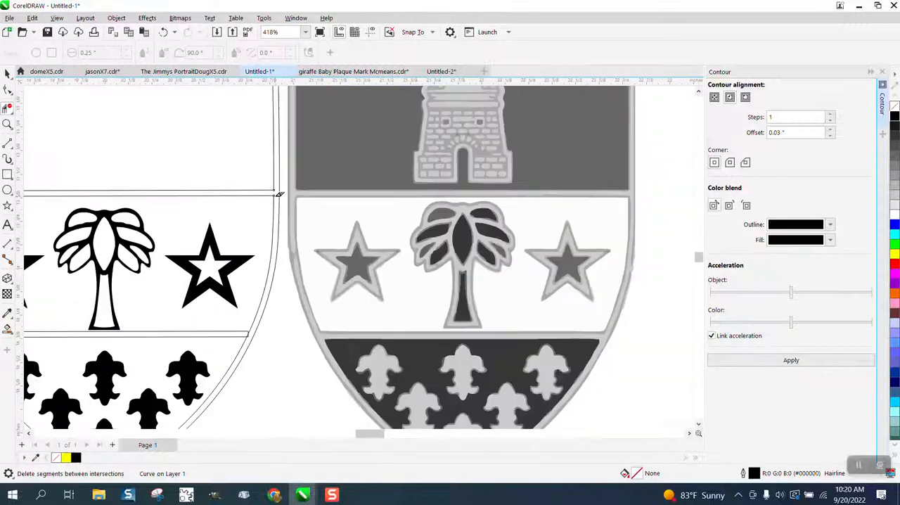
pyautogui.click(8, 126)
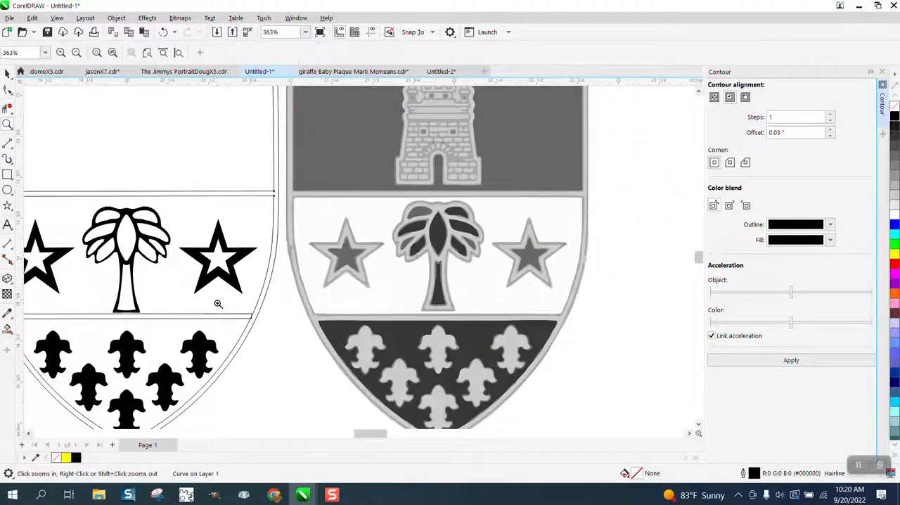
pyautogui.moveTo(218, 303); pyautogui.dragTo(294, 333)
pyautogui.rightClick(301, 301)
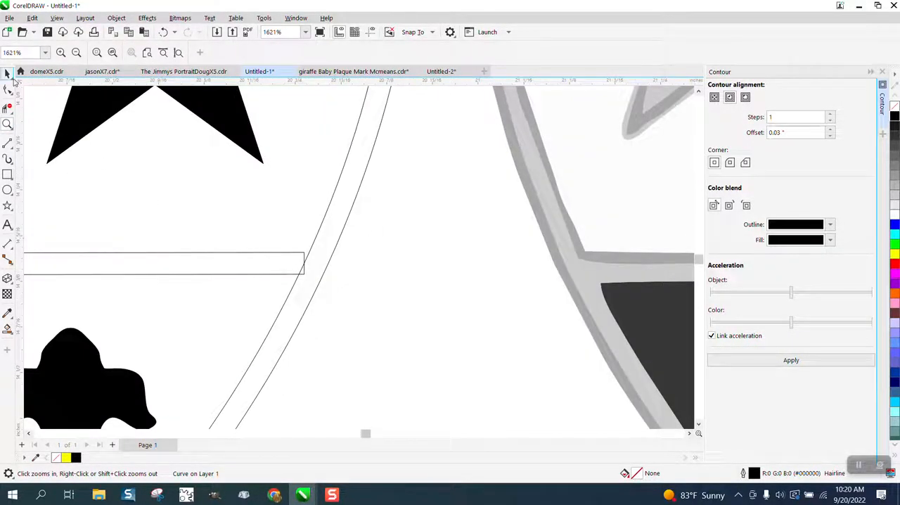
pyautogui.click(6, 73)
pyautogui.click(204, 254)
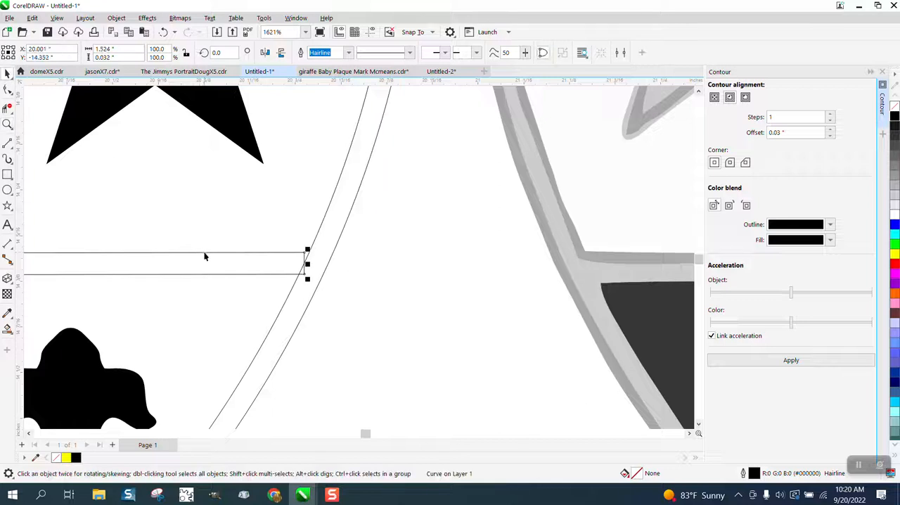
pyautogui.moveTo(132, 49); pyautogui.dragTo(92, 50)
pyautogui.write('1.6')
pyautogui.press('Return')
# Delete the overlapping virtual segments where the lower divider's right end meets the shield's inner border.
pyautogui.click(7, 106)
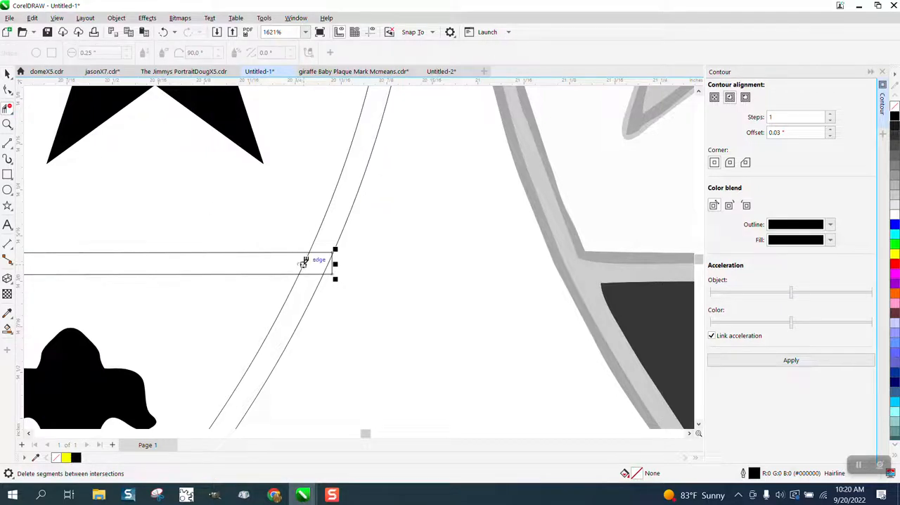
pyautogui.click(304, 262)
pyautogui.click(318, 274)
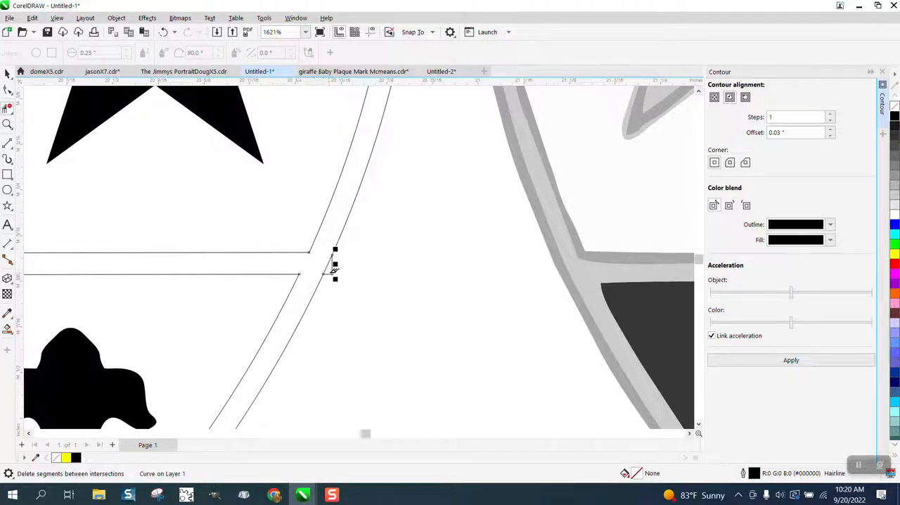
# Delete the overlapping virtual segments where the lower divider's left end crosses the shield's inner border.
pyautogui.scroll(-6, 391, 280)
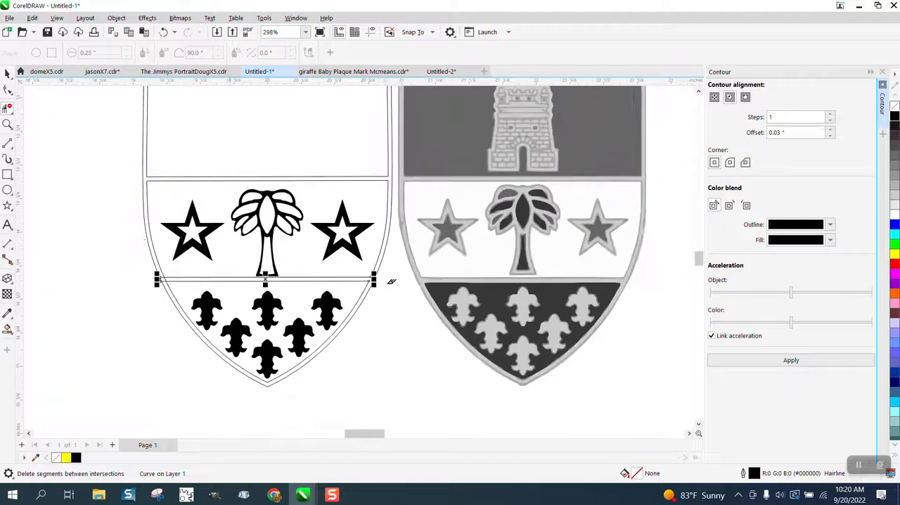
pyautogui.click(7, 124)
pyautogui.moveTo(136, 241); pyautogui.dragTo(239, 323)
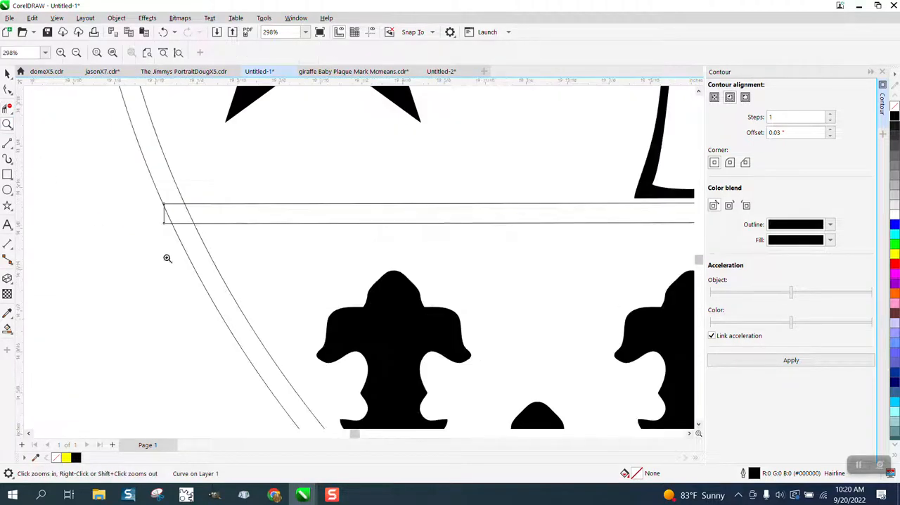
pyautogui.click(9, 108)
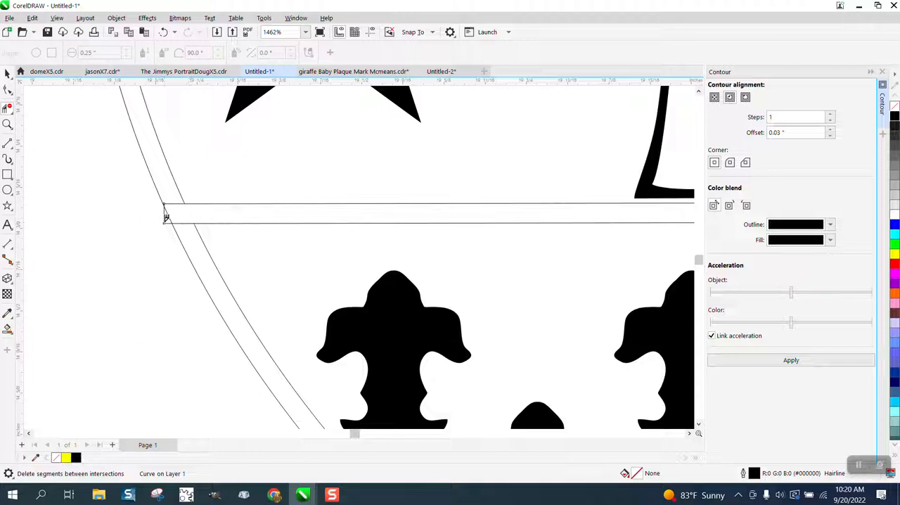
pyautogui.click(165, 217)
# Smart Fill the connected region between the shield's borders and inside both dividers with black and no outline.
pyautogui.scroll(-2, 160, 242)
pyautogui.click(7, 329)
pyautogui.scroll(-4, 161, 323)
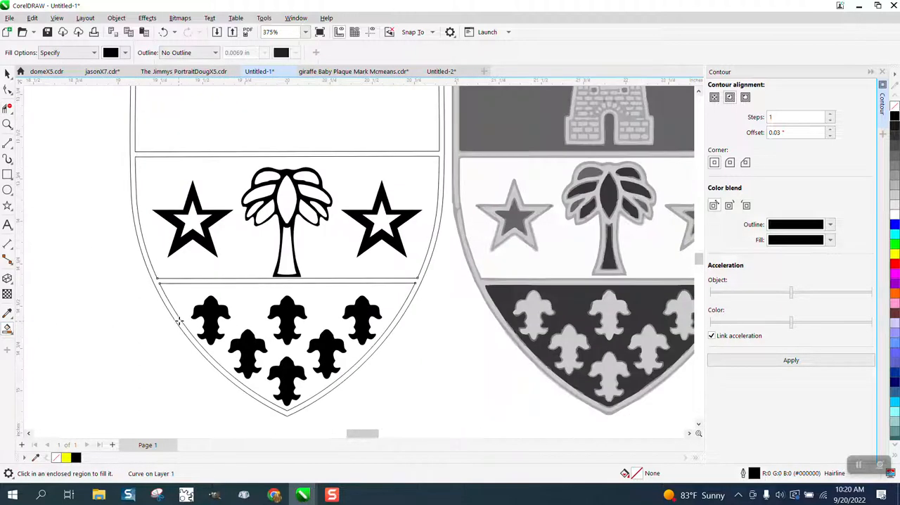
pyautogui.click(190, 296)
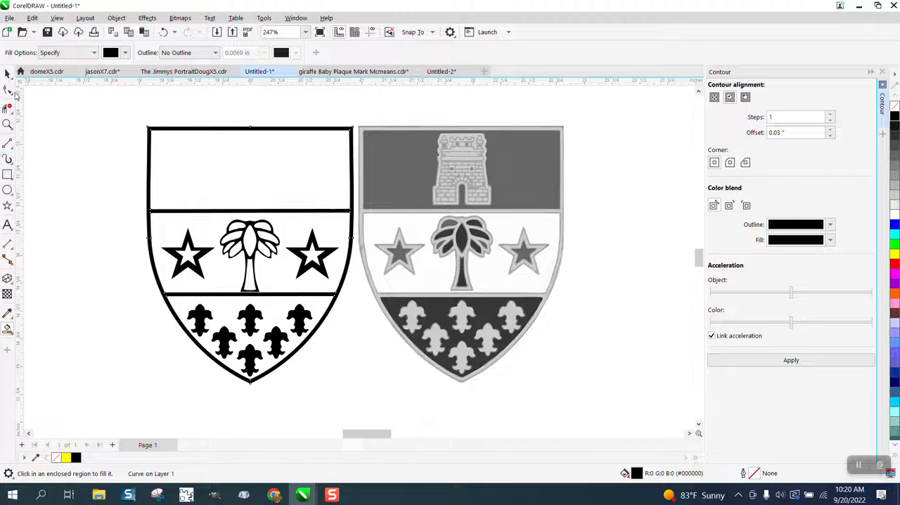
# Set the nudge distance to 2 inches and nudge the black-filled border shape once to the left, off the original outlines.
pyautogui.click(7, 73)
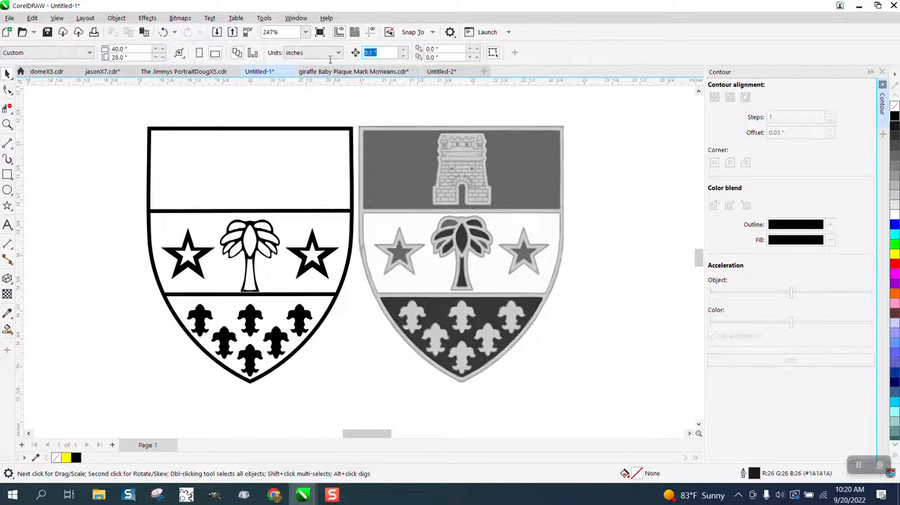
pyautogui.write('2')
pyautogui.click(326, 126)
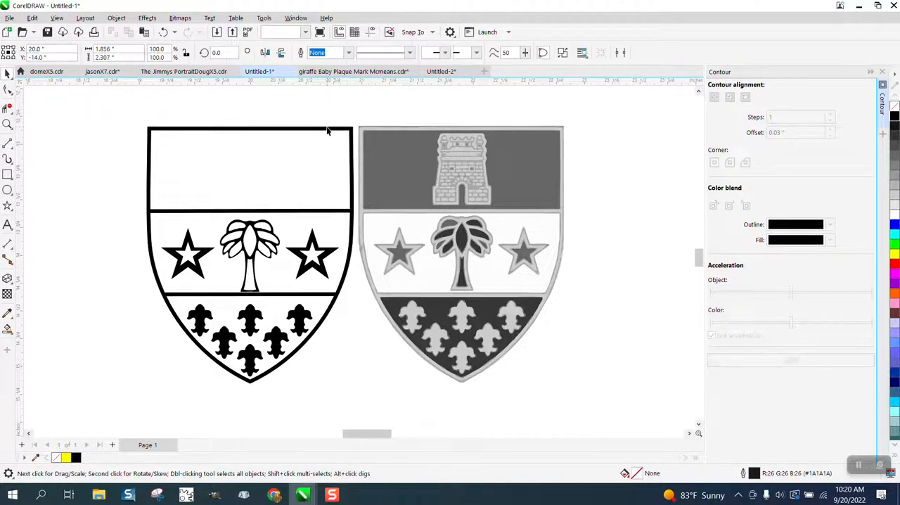
pyautogui.press('Left')
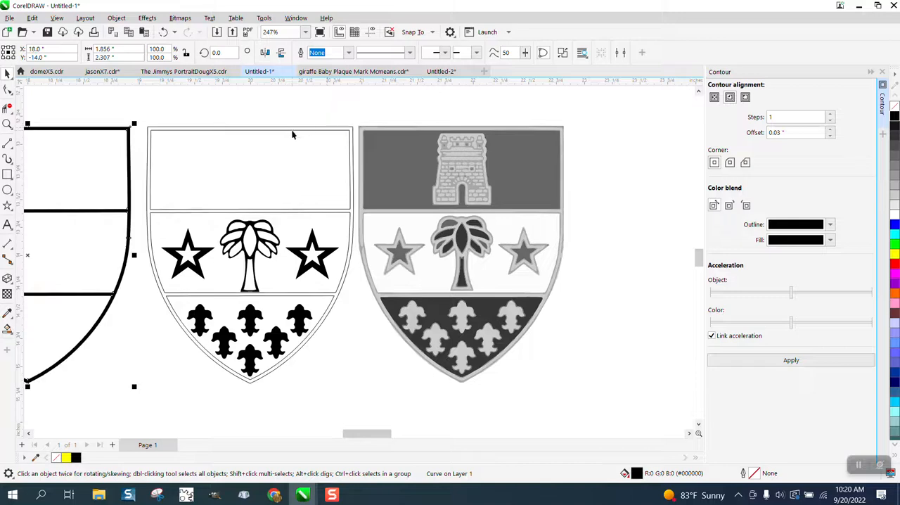
# Delete the original hairline shield outlines and both divider outlines, and nudge the black-filled border 2 inches right, back around the artwork.
pyautogui.click(293, 129)
pyautogui.press('Delete')
pyautogui.click(296, 129)
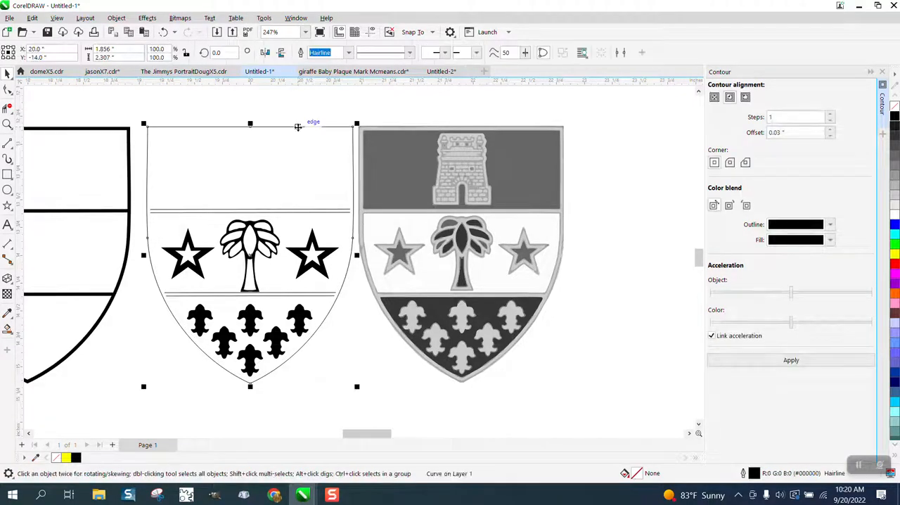
pyautogui.press('Delete')
pyautogui.click(314, 210)
pyautogui.press('Delete')
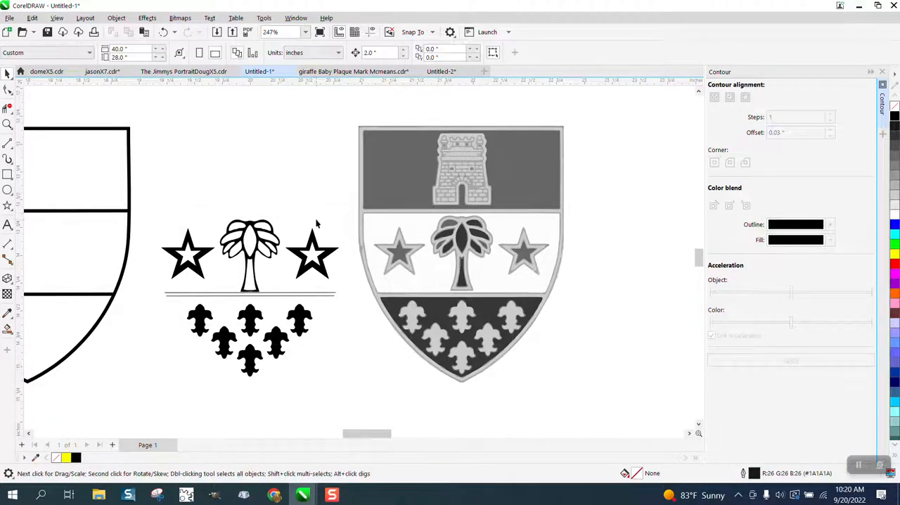
pyautogui.click(320, 295)
pyautogui.press('Delete')
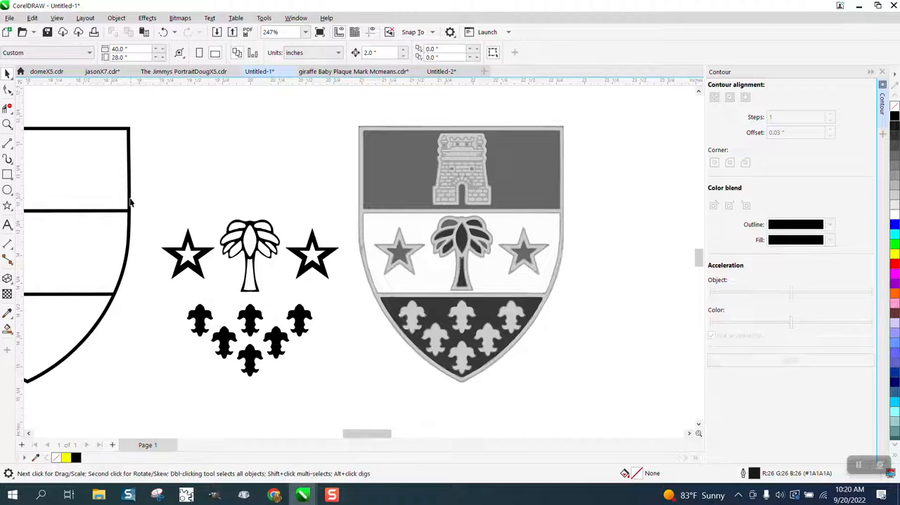
pyautogui.click(129, 200)
pyautogui.press('Right')
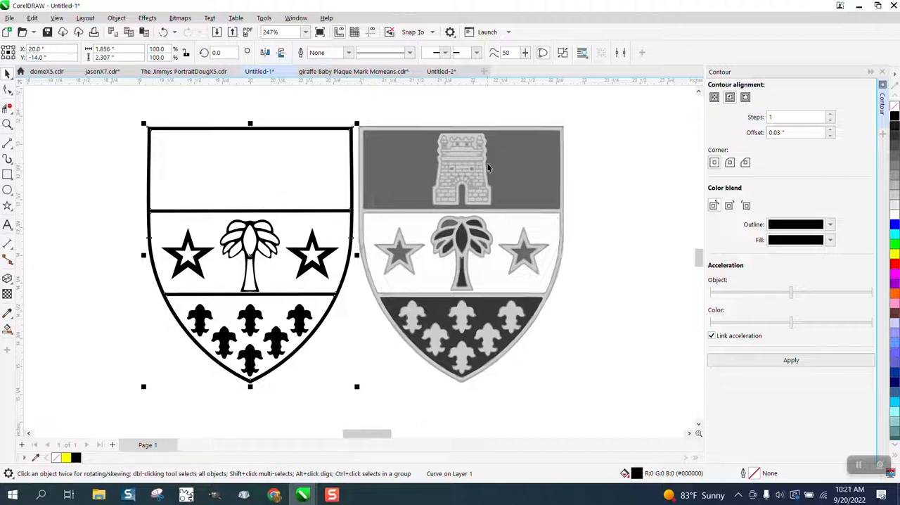
pyautogui.click(7, 124)
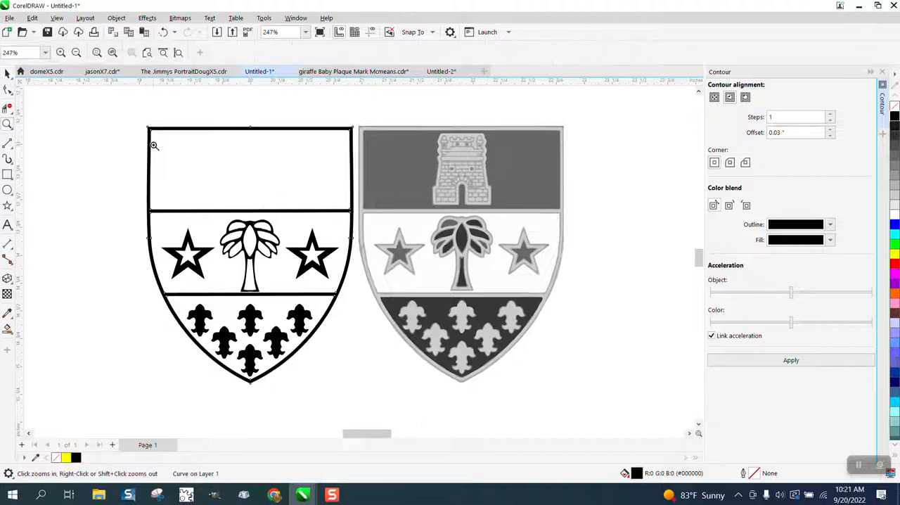
pyautogui.scroll(2, 573, 299)
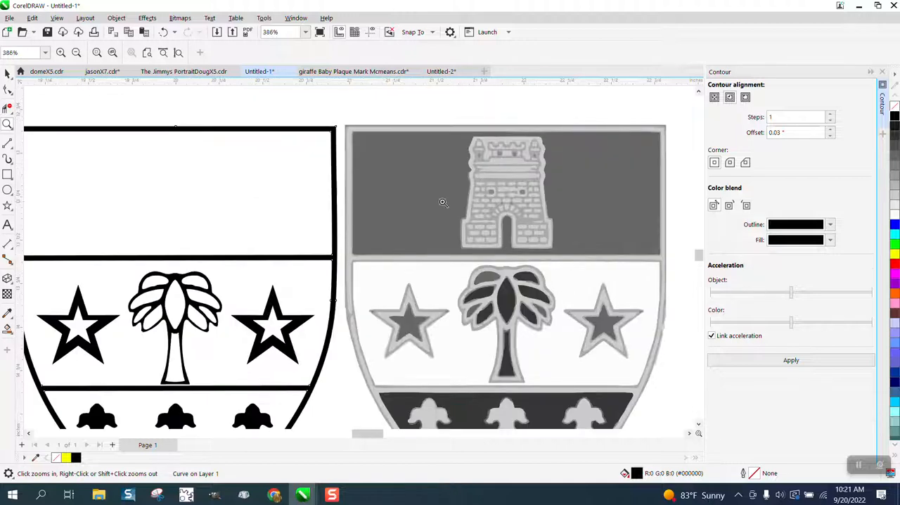
pyautogui.scroll(-1, 512, 224)
pyautogui.moveTo(461, 143); pyautogui.dragTo(630, 278)
pyautogui.scroll(-3, 630, 278)
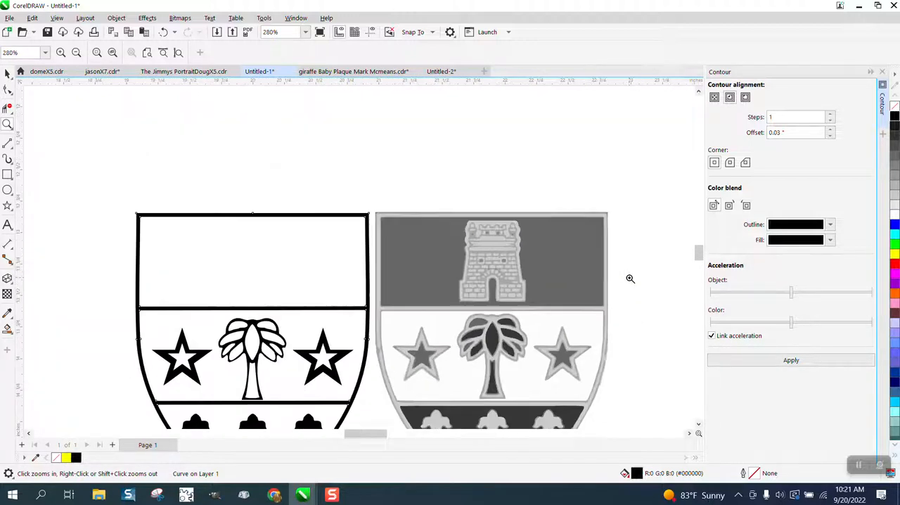